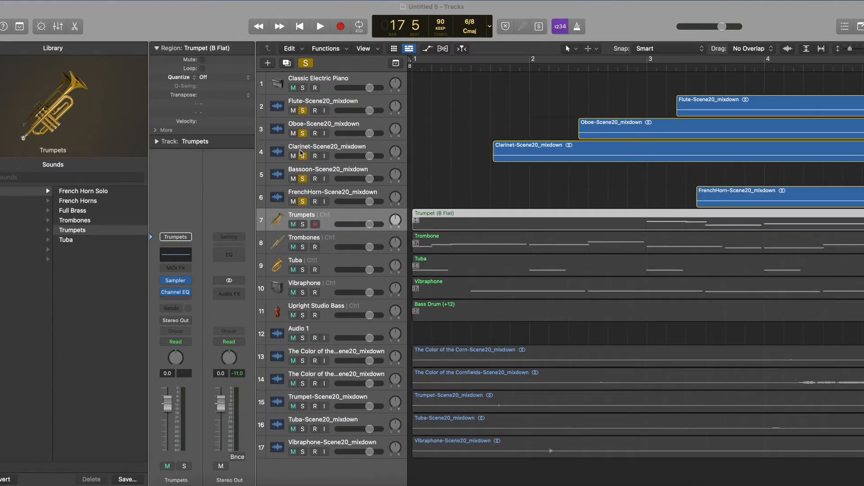
- Move the Trumpet-Scene20_mixdown track directly below the French horn track and solo it
{"action": "scroll", "coordinate": [603, 185], "scroll_direction": "right", "scroll_amount": 7}
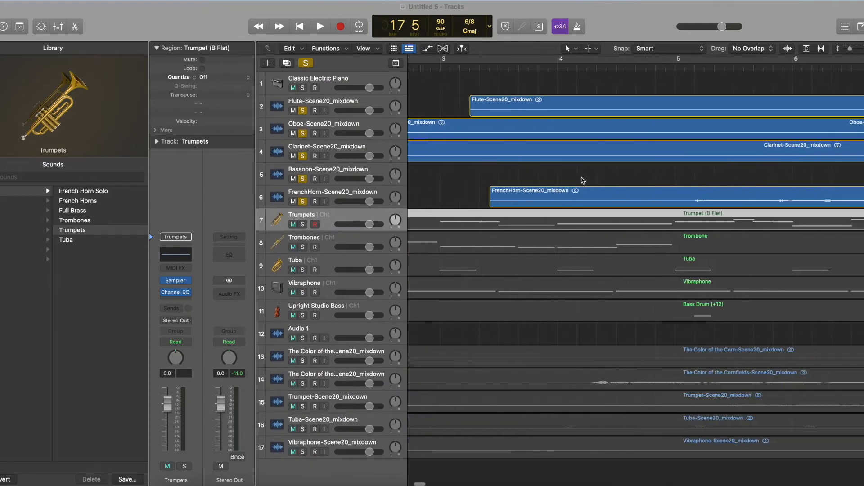
{"action": "scroll", "coordinate": [562, 178], "scroll_direction": "left", "scroll_amount": 7}
{"action": "scroll", "coordinate": [517, 175], "scroll_direction": "right", "scroll_amount": 1}
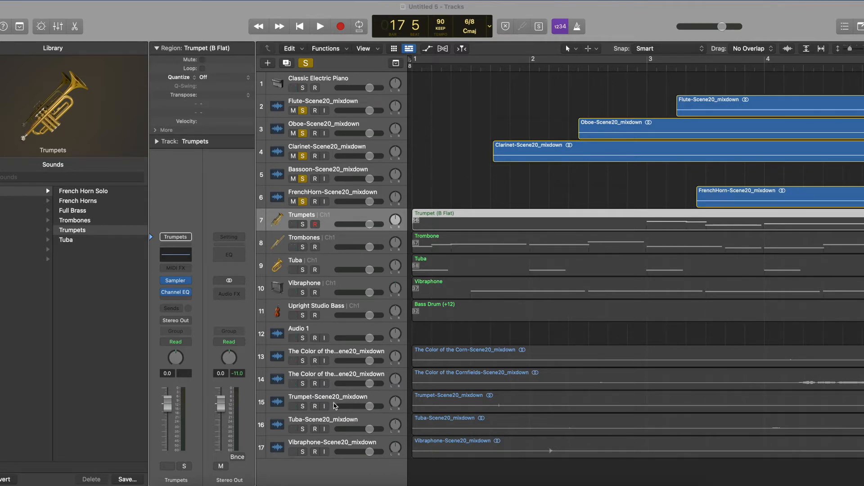
{"action": "left_click_drag", "start_coordinate": [339, 400], "coordinate": [344, 215]}
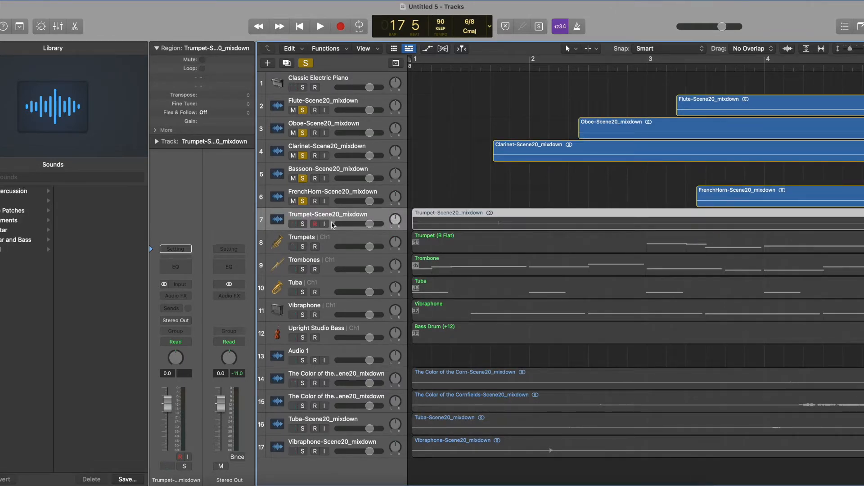
{"action": "left_click", "coordinate": [302, 224]}
- Trim or shift the trumpet audio region to start about a third into bar 1, and play it with the soloed tracks
{"action": "left_click_drag", "start_coordinate": [413, 224], "coordinate": [484, 223]}
{"action": "left_click", "coordinate": [587, 70]}
{"action": "key", "text": "space"}
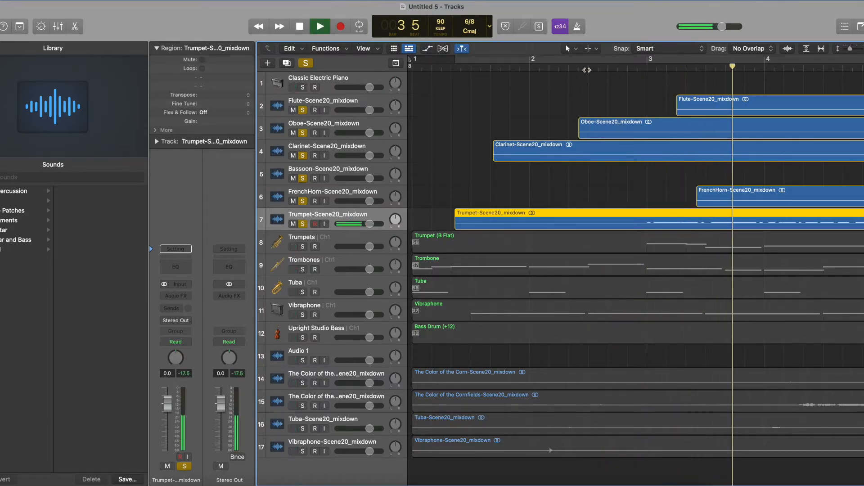
{"action": "scroll", "coordinate": [663, 131], "scroll_direction": "right", "scroll_amount": 3}
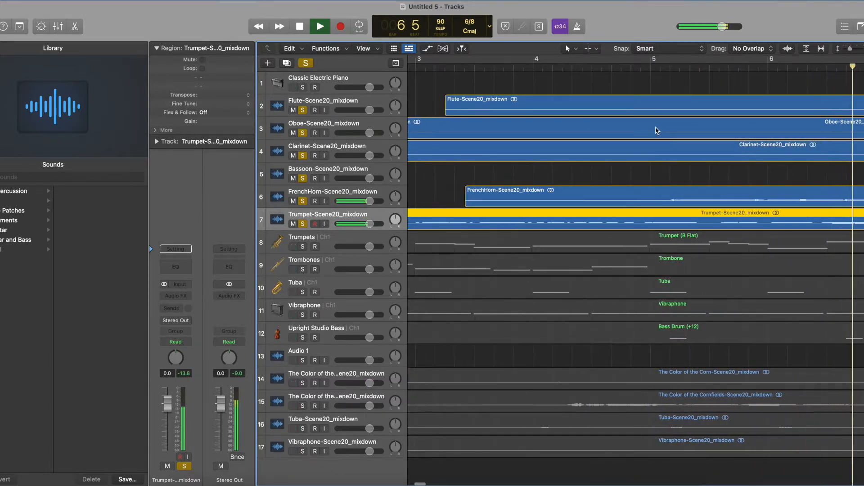
{"action": "key", "text": "space"}
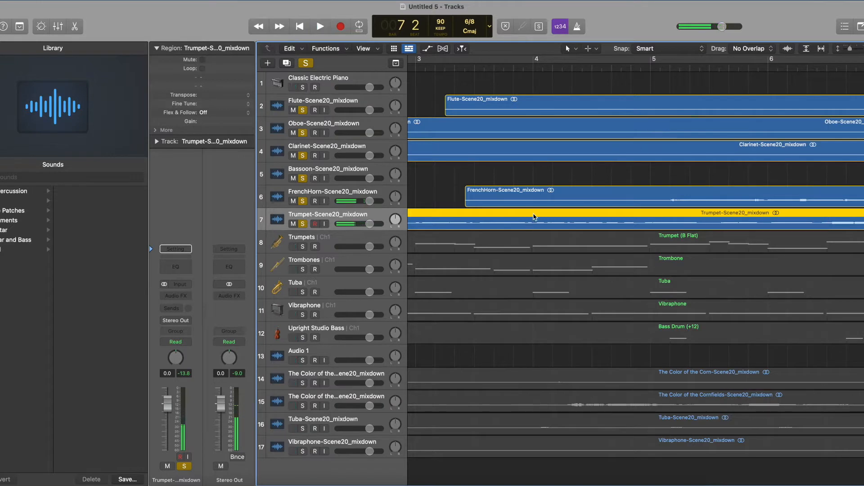
- Nudge the trumpet audio region slightly later and play it back again with the other soloed tracks
{"action": "left_click_drag", "start_coordinate": [534, 217], "coordinate": [547, 218]}
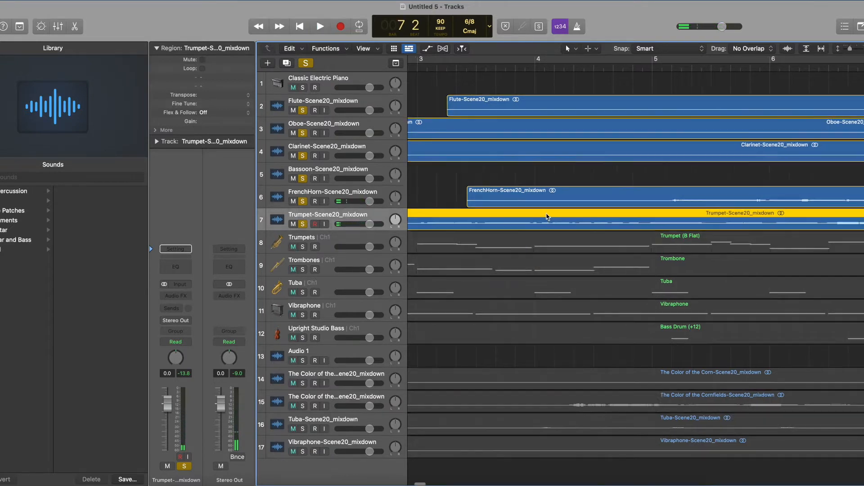
{"action": "scroll", "coordinate": [546, 217], "scroll_direction": "left", "scroll_amount": 5}
{"action": "left_click", "coordinate": [605, 66]}
{"action": "key", "text": "space"}
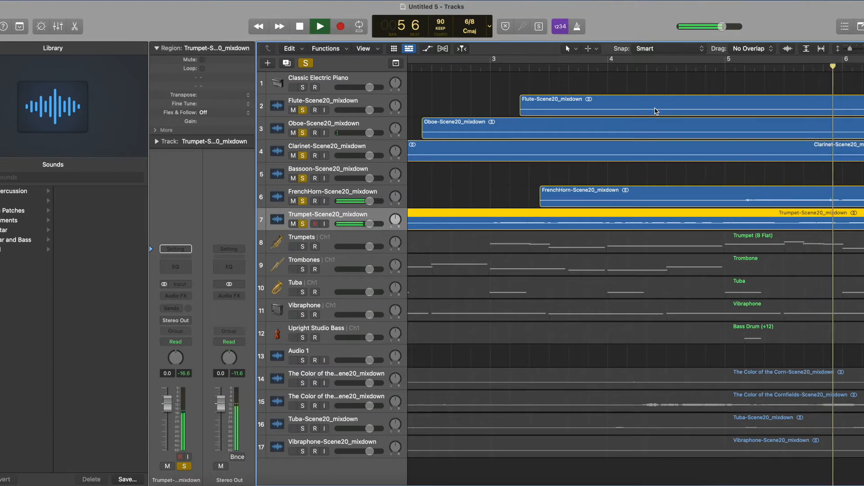
{"action": "key", "text": "space"}
- Replace the Sampler on the Trumpets software instrument track with the stereo version of Kontakt
{"action": "scroll", "coordinate": [572, 158], "scroll_direction": "left", "scroll_amount": 3}
{"action": "scroll", "coordinate": [557, 169], "scroll_direction": "left", "scroll_amount": 2}
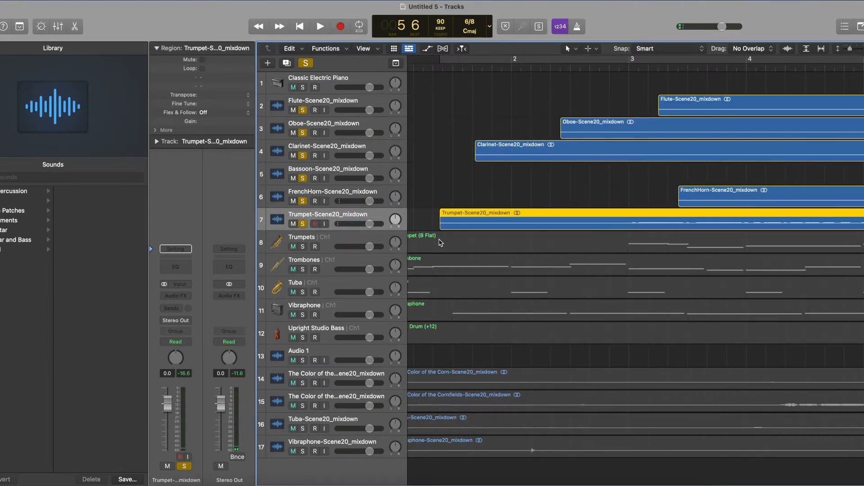
{"action": "left_click", "coordinate": [334, 240]}
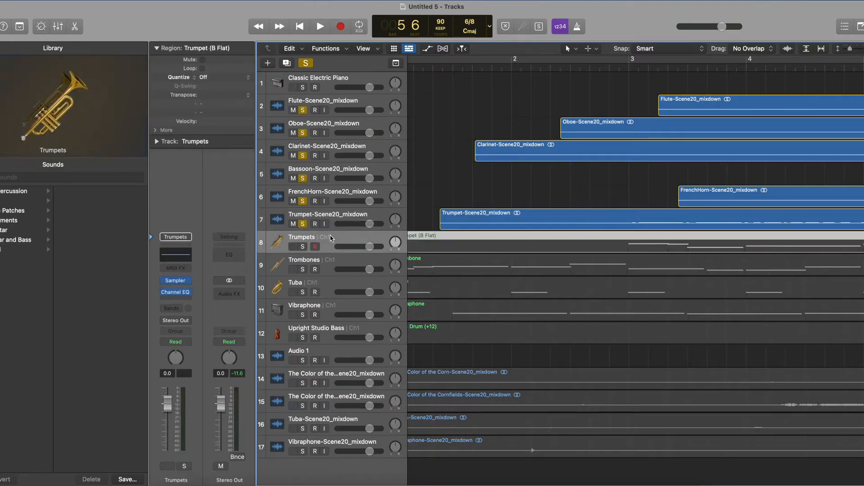
{"action": "left_click", "coordinate": [188, 281]}
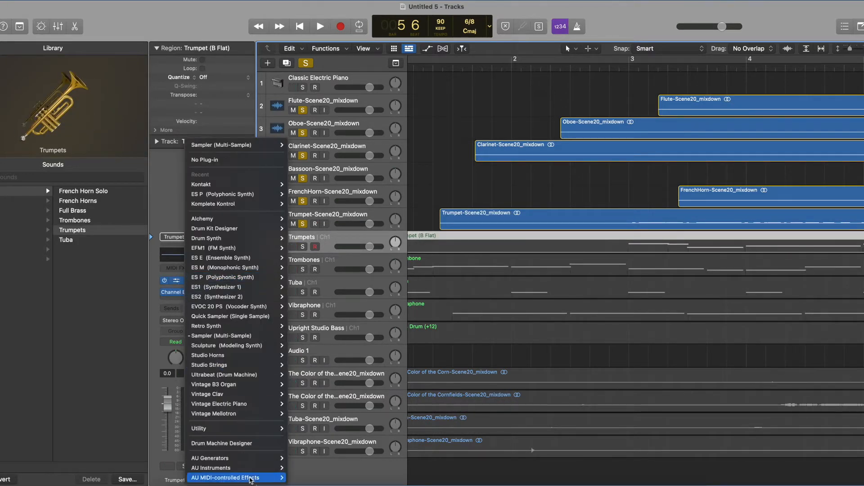
{"action": "mouse_move", "coordinate": [254, 468]}
{"action": "mouse_move", "coordinate": [306, 475]}
{"action": "mouse_move", "coordinate": [387, 438]}
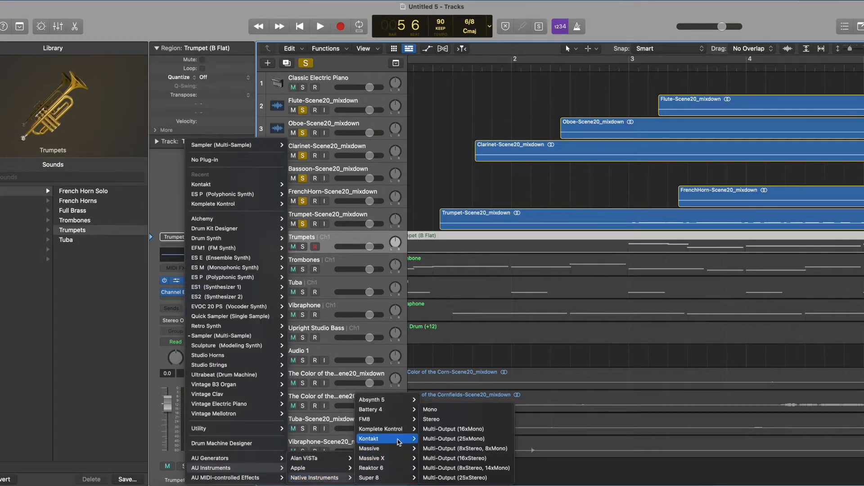
{"action": "left_click", "coordinate": [440, 421]}
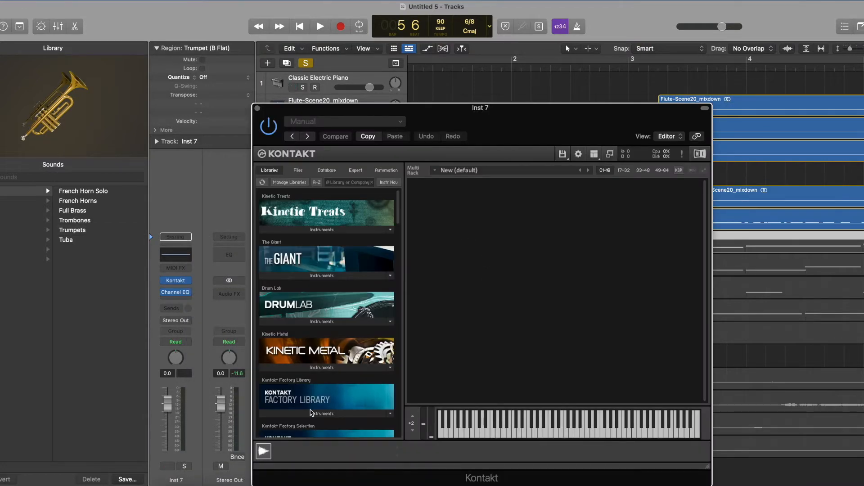
- Load Trumpet.nki from the VSL Brass folder of the Kontakt Factory Library and close the plug-in window
{"action": "left_click", "coordinate": [316, 411]}
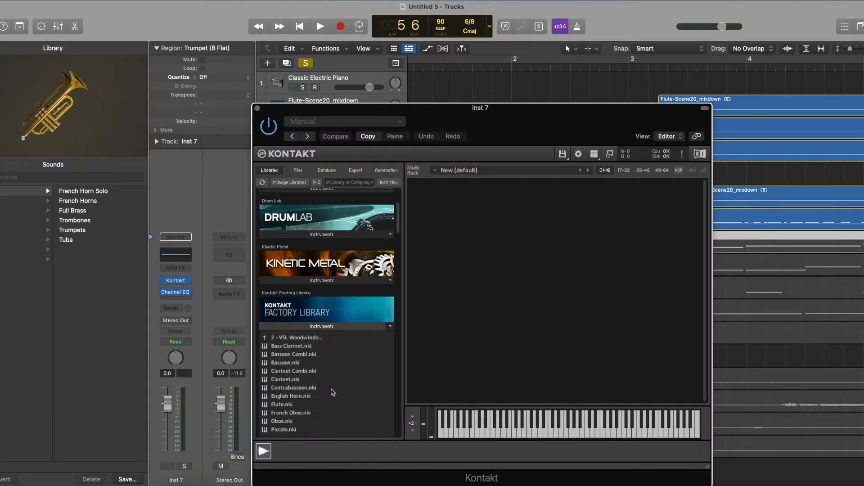
{"action": "left_click", "coordinate": [296, 339]}
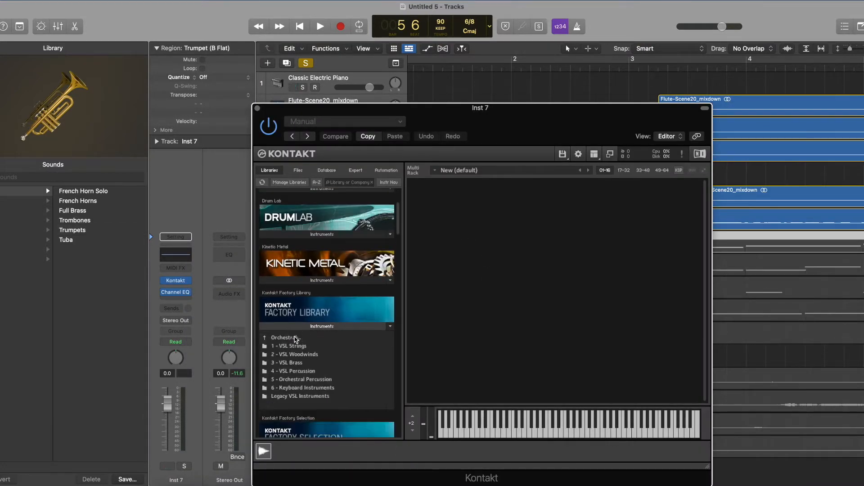
{"action": "left_click", "coordinate": [295, 362]}
{"action": "left_click", "coordinate": [288, 397]}
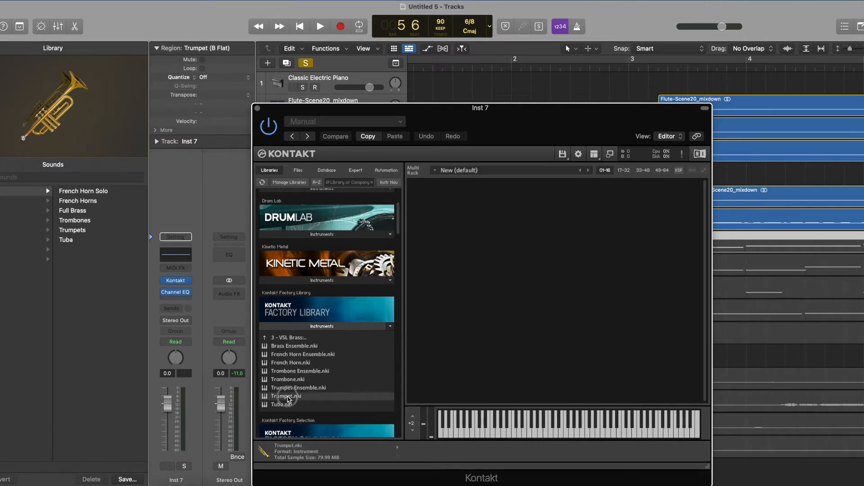
{"action": "double_click", "coordinate": [288, 397]}
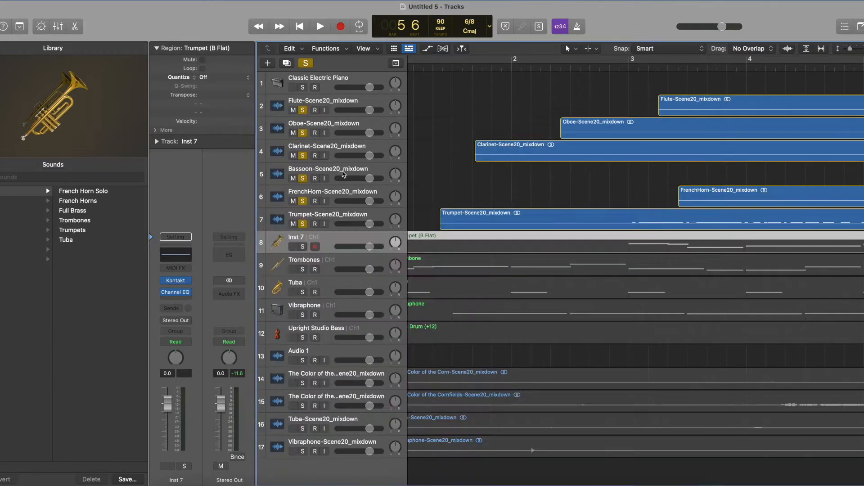
{"action": "left_click", "coordinate": [257, 108]}
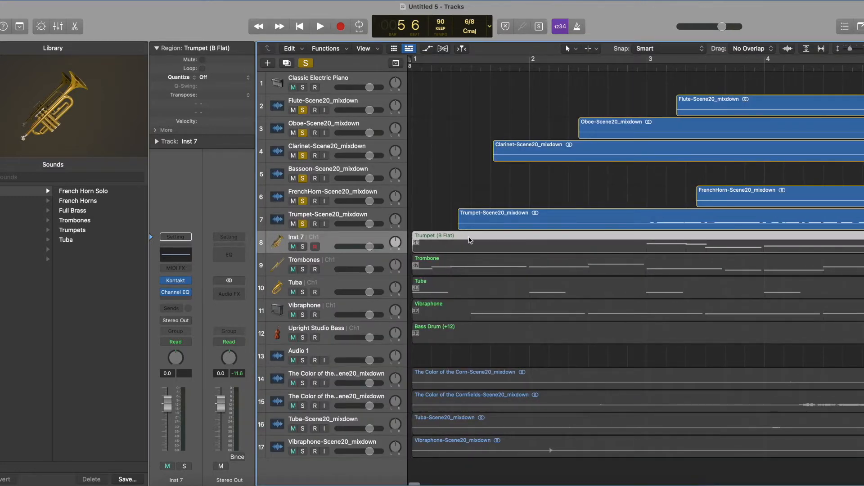
- Open the Trumpet (B Flat) region as notation and insert an eighth note at beat 5 of bar 2
{"action": "double_click", "coordinate": [469, 240]}
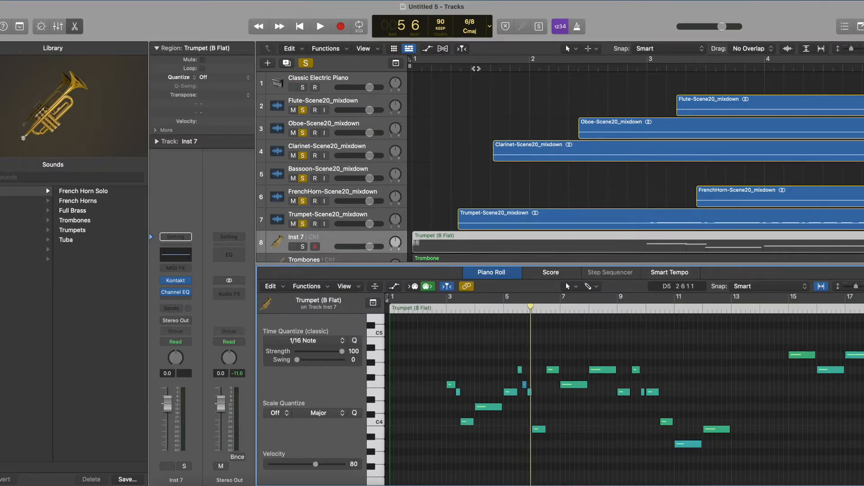
{"action": "left_click", "coordinate": [608, 66]}
{"action": "left_click", "coordinate": [561, 273]}
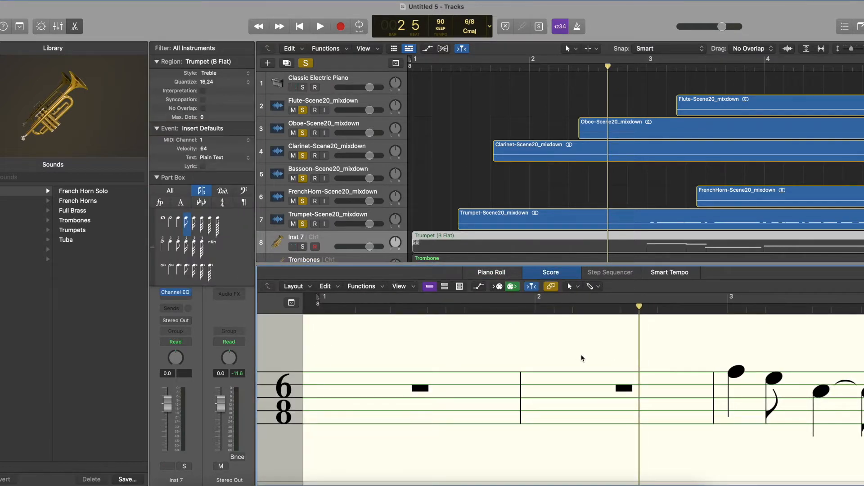
{"action": "left_click_drag", "start_coordinate": [188, 221], "coordinate": [669, 425]}
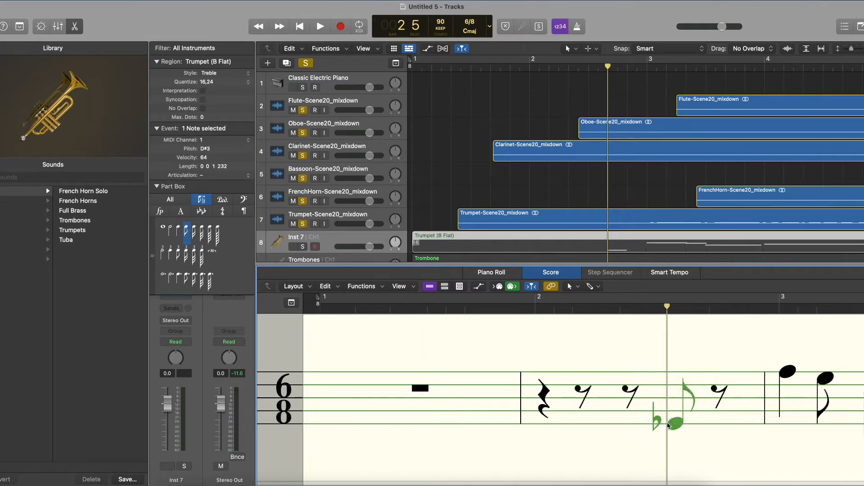
- Transpose the inserted bar 2 note down to D0
{"action": "key", "text": "alt+Down"}
{"action": "key", "text": "alt+Down"}
{"action": "key", "text": "alt+Down"}
{"action": "key", "text": "alt+Down"}
{"action": "key", "text": "alt+Down"}
{"action": "key", "text": "alt+Down"}
{"action": "key", "text": "alt+Down"}
{"action": "key", "text": "alt+Down"}
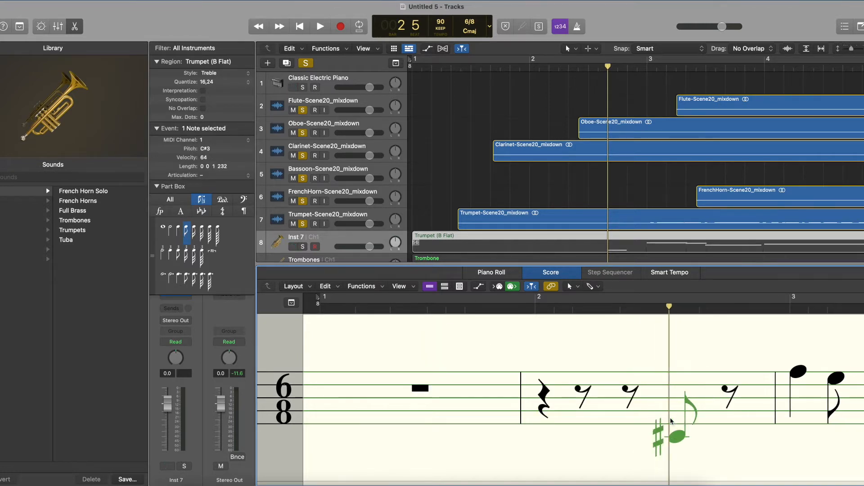
{"action": "key", "text": "alt+Down"}
{"action": "key", "text": "alt+Down"}
{"action": "key", "text": "alt+Down"}
{"action": "key", "text": "alt+Down"}
{"action": "key", "text": "alt+Down"}
{"action": "key", "text": "alt+Down"}
{"action": "key", "text": "alt+Down"}
{"action": "key", "text": "alt+Down"}
{"action": "key", "text": "alt+Down"}
{"action": "key", "text": "alt+Down"}
{"action": "key", "text": "alt+Down"}
{"action": "key", "text": "alt+Down"}
{"action": "key", "text": "alt+Down"}
{"action": "key", "text": "alt+Down"}
{"action": "key", "text": "alt+Down"}
{"action": "key", "text": "alt+Down"}
{"action": "key", "text": "alt+Down"}
{"action": "key", "text": "alt+Down"}
{"action": "key", "text": "alt+Down"}
{"action": "key", "text": "alt+Down"}
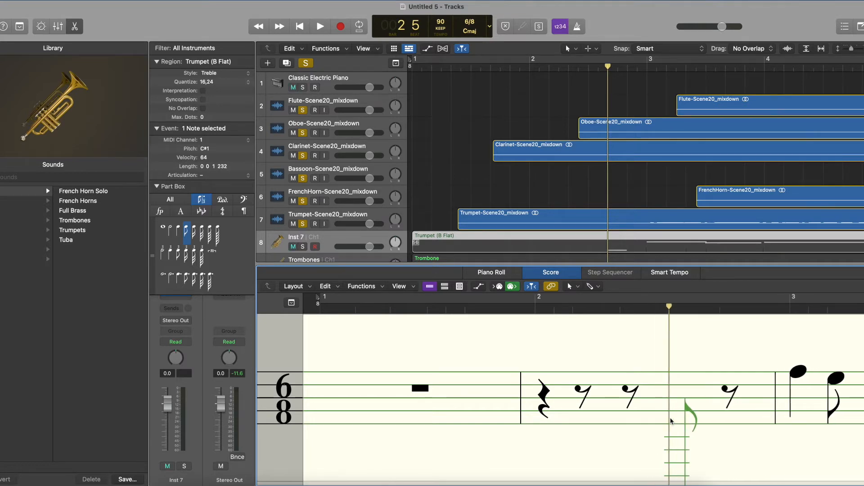
{"action": "key", "text": "alt+Down"}
{"action": "key", "text": "alt+Down"}
{"action": "key", "text": "alt+Down"}
{"action": "key", "text": "alt+Down"}
{"action": "key", "text": "alt+Down"}
{"action": "key", "text": "alt+Down"}
{"action": "key", "text": "alt+Down"}
{"action": "key", "text": "alt+Down"}
{"action": "key", "text": "alt+Down"}
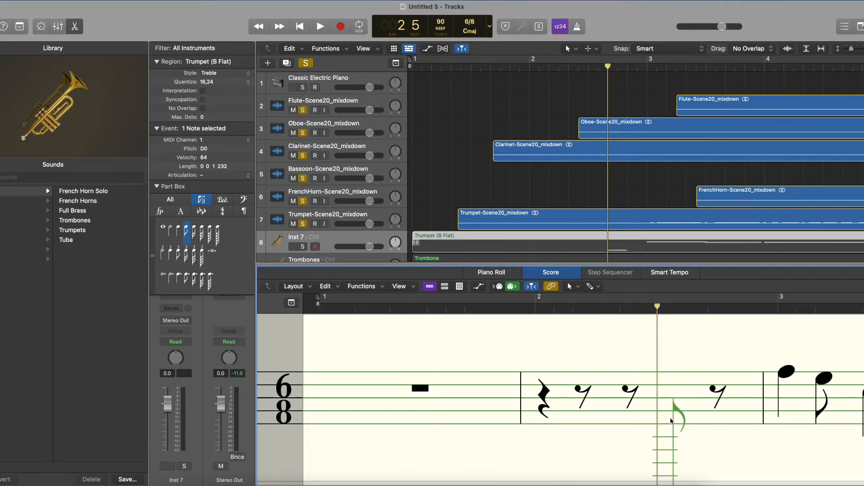
{"action": "key", "text": "alt+Down"}
- Solo the Kontakt trumpet track Inst 7 and take the Trumpet-Scene20_mixdown track out of solo
{"action": "left_click", "coordinate": [302, 247]}
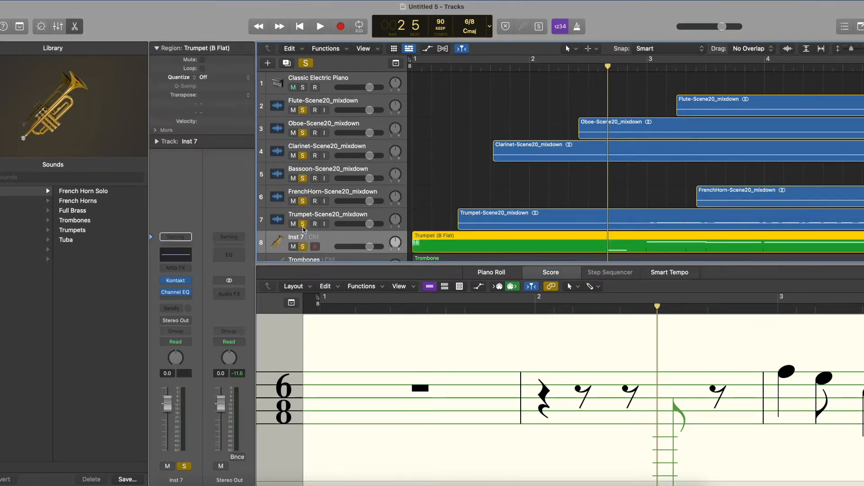
{"action": "left_click", "coordinate": [303, 224]}
{"action": "scroll", "coordinate": [478, 147], "scroll_direction": "right", "scroll_amount": 3}
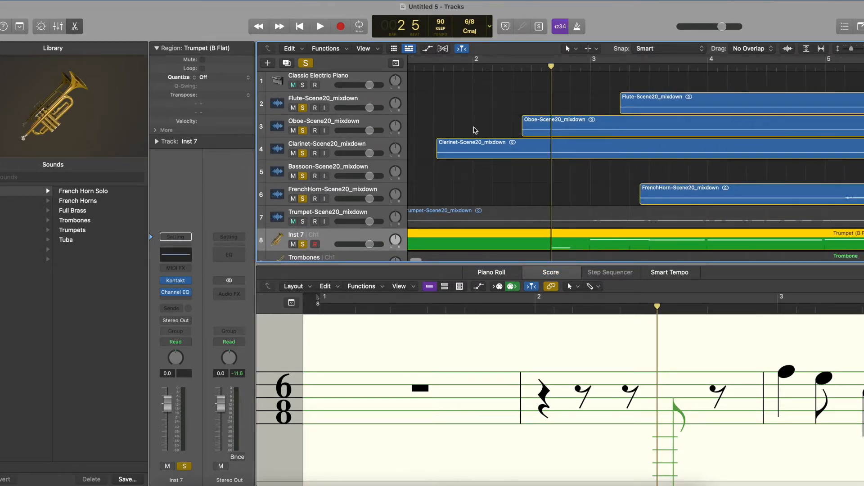
- Raise the Inst 7 track's volume to 6.0 dB and play it back with the soloed woodwinds and French horn
{"action": "left_click_drag", "start_coordinate": [373, 249], "coordinate": [384, 249]}
{"action": "key", "text": "space"}
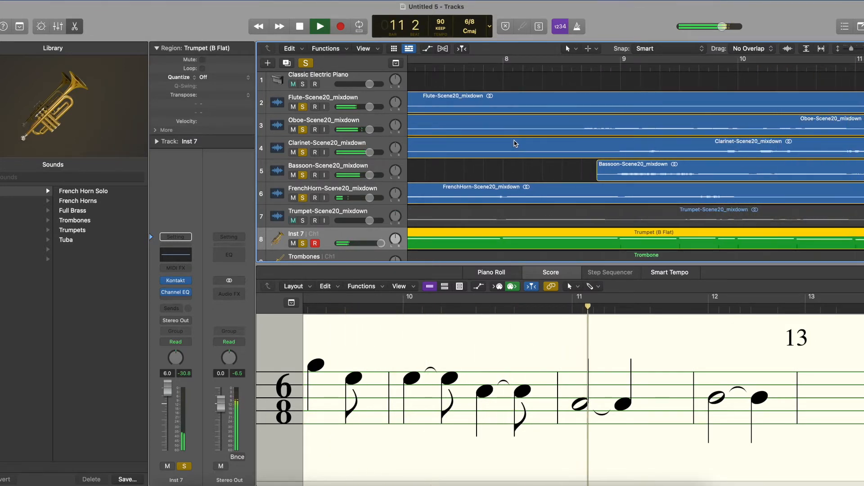
{"action": "key", "text": "space"}
- Clear the existing solos and solo only the Trumpet-Scene20_mixdown and Inst 7 tracks
{"action": "scroll", "coordinate": [516, 143], "scroll_direction": "left", "scroll_amount": 10}
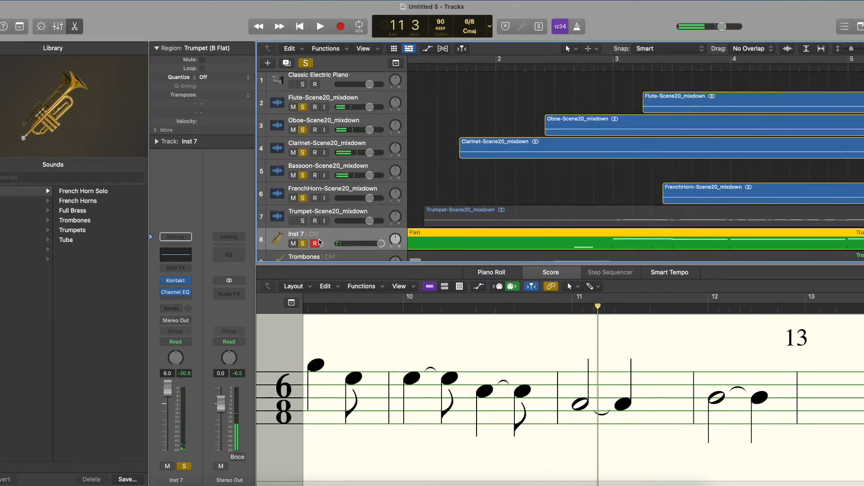
{"action": "left_click", "coordinate": [303, 200], "text": "alt"}
{"action": "left_click", "coordinate": [303, 220]}
{"action": "left_click", "coordinate": [303, 243]}
- Play both trumpet tracks together from near the end of bar 2, lowering the Trumpet-Scene20_mixdown volume during playback
{"action": "double_click", "coordinate": [594, 68]}
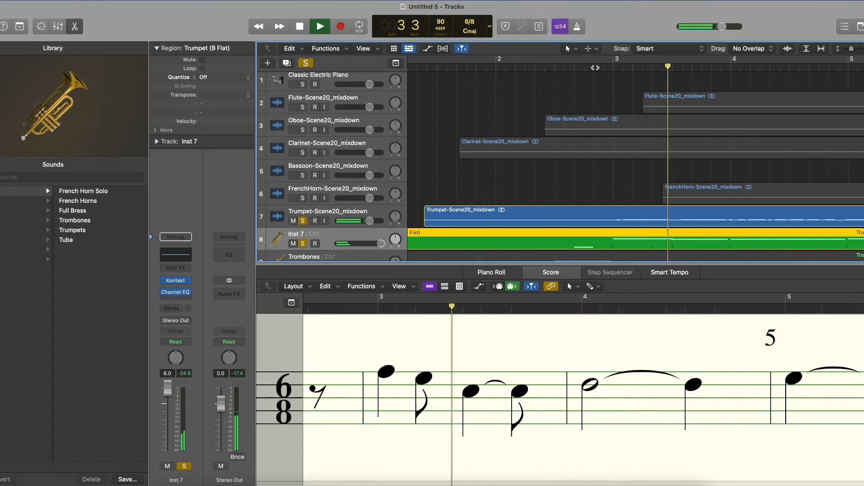
{"action": "left_click_drag", "start_coordinate": [370, 225], "coordinate": [347, 227]}
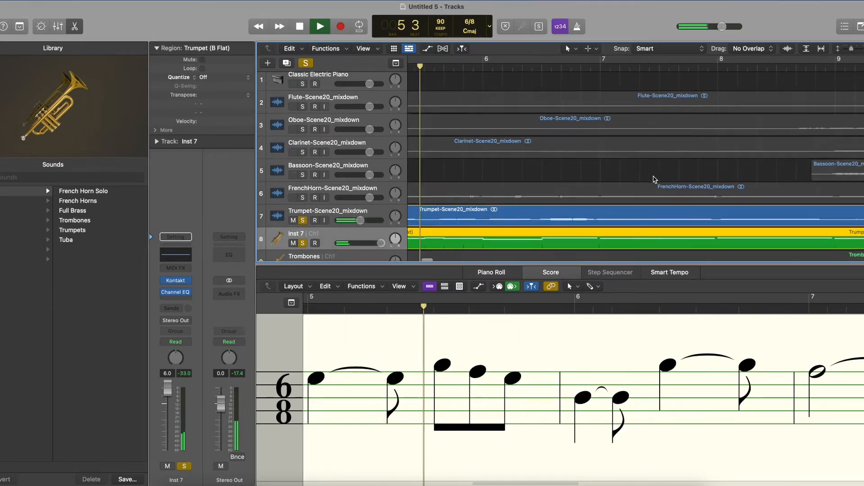
{"action": "key", "text": "space"}
{"action": "scroll", "coordinate": [535, 179], "scroll_direction": "left", "scroll_amount": 3}
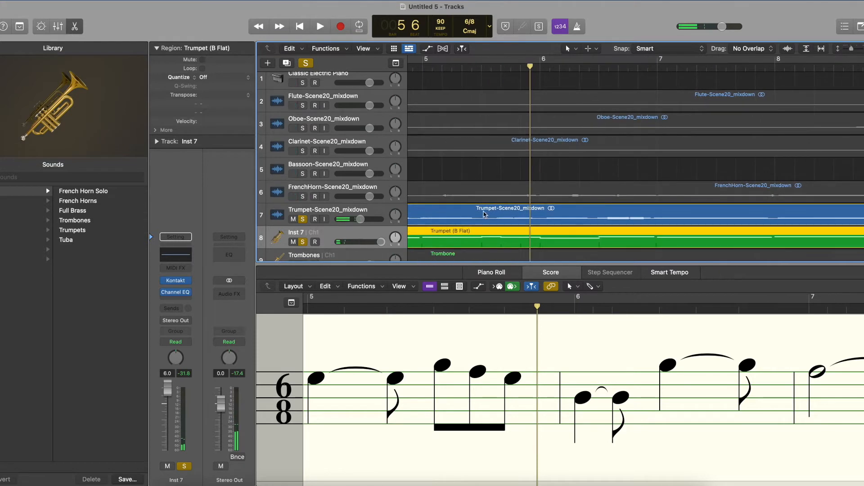
{"action": "scroll", "coordinate": [498, 200], "scroll_direction": "down", "scroll_amount": 2}
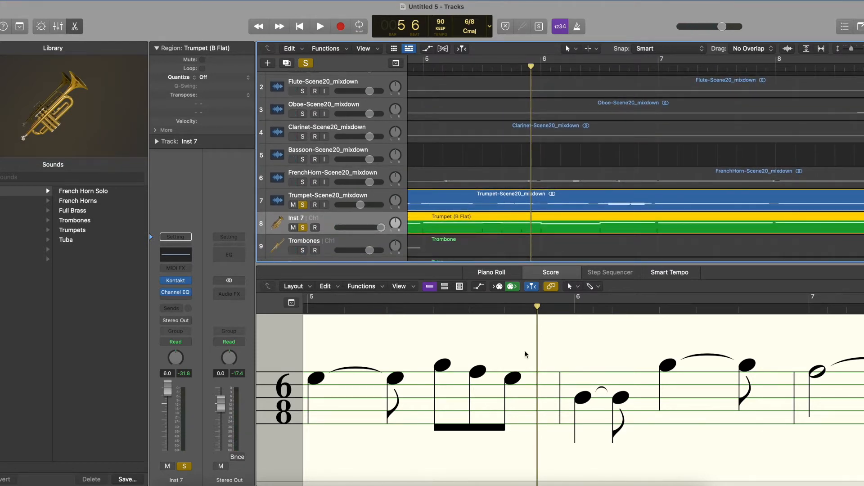
- Switch to Melodyne and close its untitled bassoon document, discarding the changes
{"action": "left_click", "coordinate": [595, 484]}
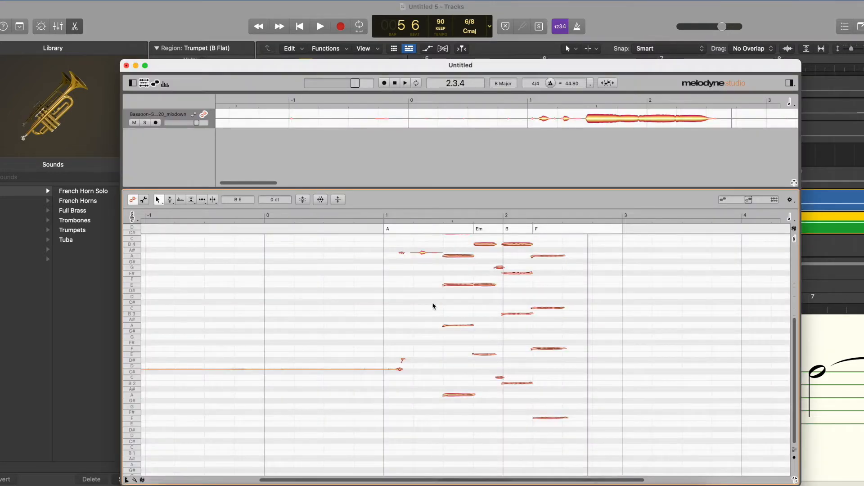
{"action": "left_click", "coordinate": [127, 65]}
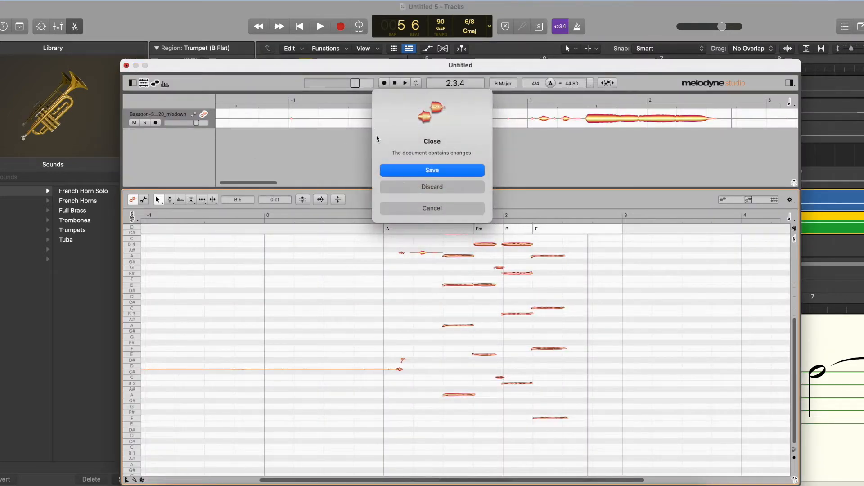
{"action": "left_click", "coordinate": [401, 187]}
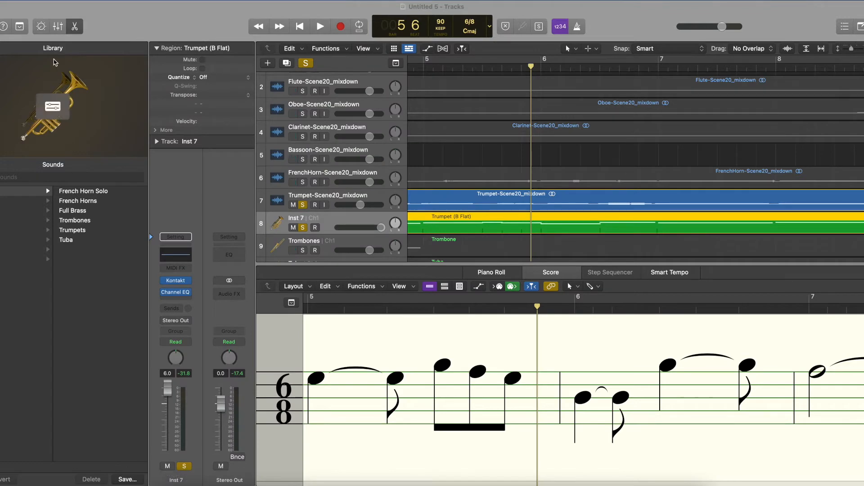
- Create a new Melodyne document and browse in Finder to the Edited Scene 20 folder inside 0 LITTLE PRINCE > Edited
{"action": "left_click", "coordinate": [26, 1]}
{"action": "left_click", "coordinate": [28, 8]}
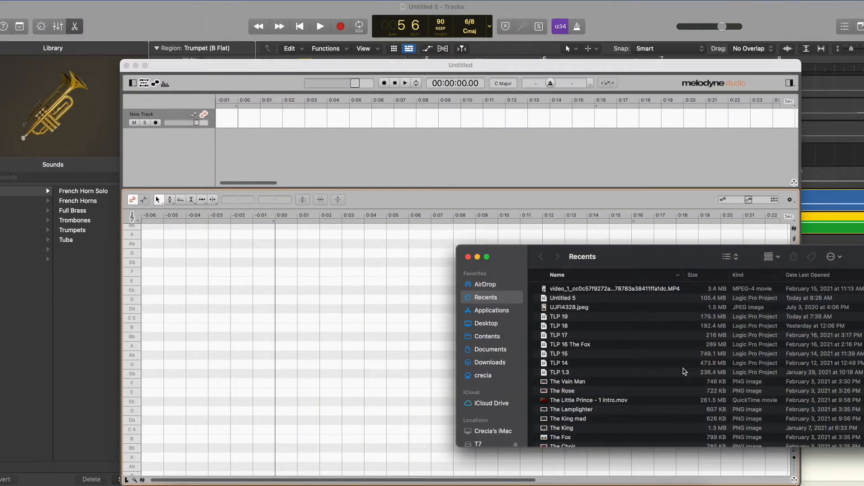
{"action": "scroll", "coordinate": [500, 391], "scroll_direction": "down", "scroll_amount": 2}
{"action": "left_click", "coordinate": [491, 432]}
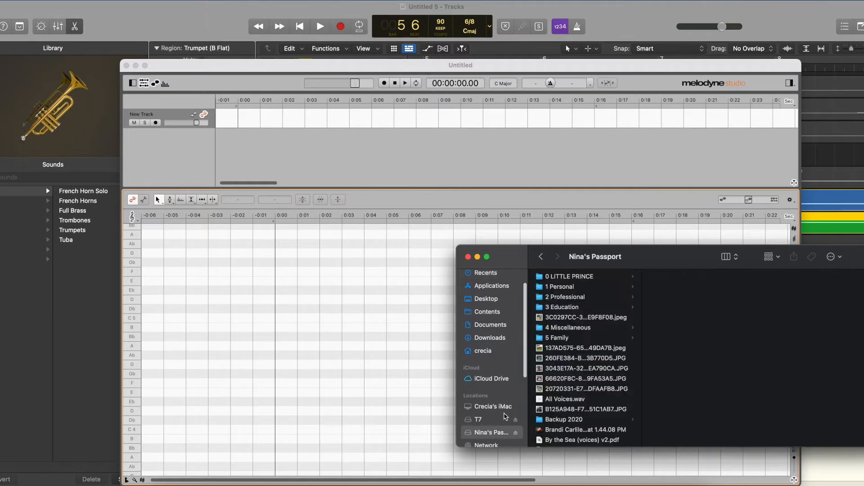
{"action": "left_click", "coordinate": [609, 278]}
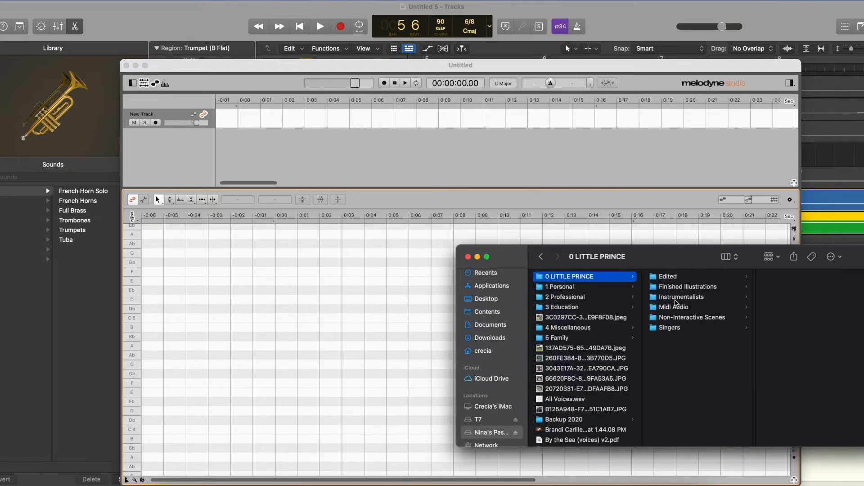
{"action": "left_click", "coordinate": [675, 277]}
{"action": "left_click_drag", "start_coordinate": [697, 262], "coordinate": [654, 251]}
{"action": "scroll", "coordinate": [747, 360], "scroll_direction": "down", "scroll_amount": 3}
{"action": "left_click", "coordinate": [746, 410]}
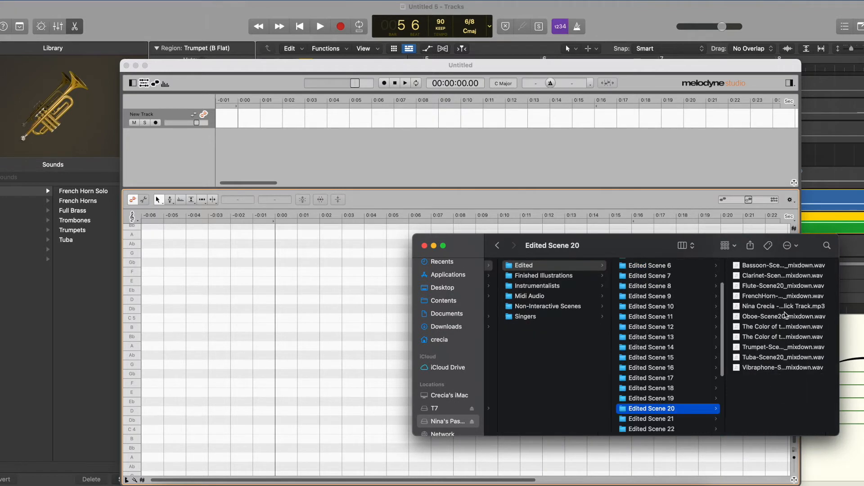
- Import the Scene 20 trumpet mixdown WAV into the new Melodyne document and close the Finder window
{"action": "left_click_drag", "start_coordinate": [755, 349], "coordinate": [154, 363]}
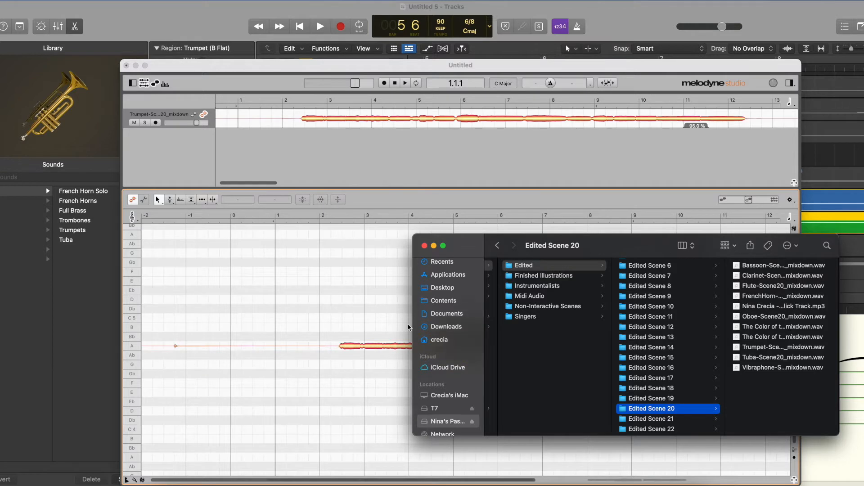
{"action": "left_click_drag", "start_coordinate": [477, 249], "coordinate": [591, 268]}
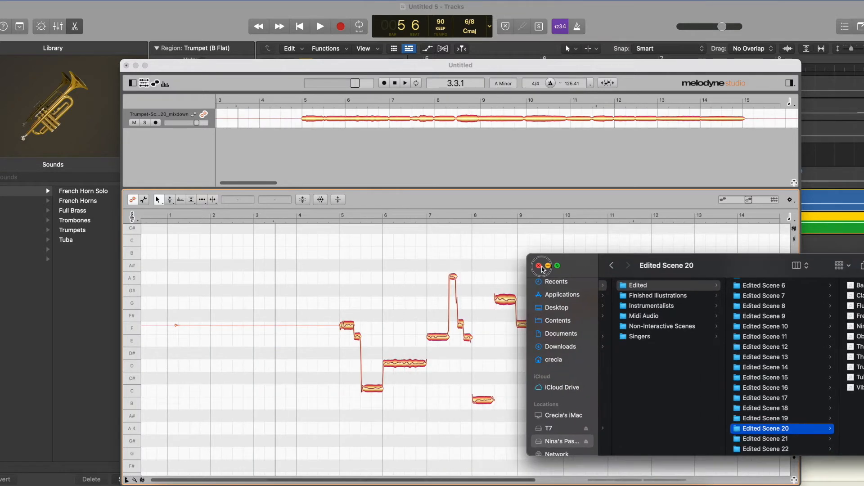
{"action": "left_click", "coordinate": [539, 266]}
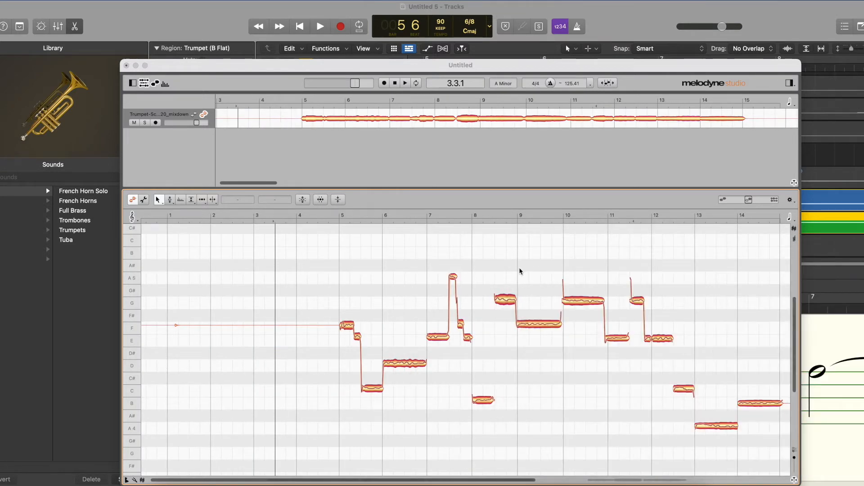
- Snap the trumpet notes in bars 5 to 7 to exact pitch and lower the short A5 note in bar 7 to G5
{"action": "left_click", "coordinate": [347, 325]}
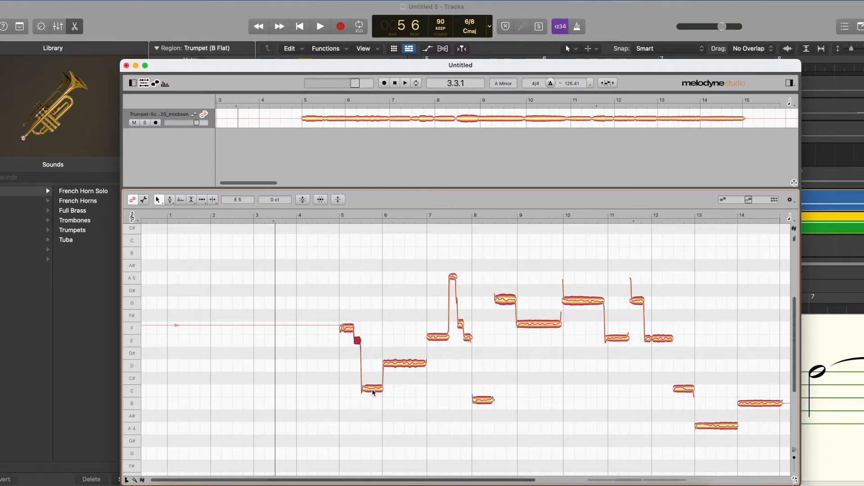
{"action": "left_click", "coordinate": [399, 365]}
{"action": "left_click", "coordinate": [438, 338]}
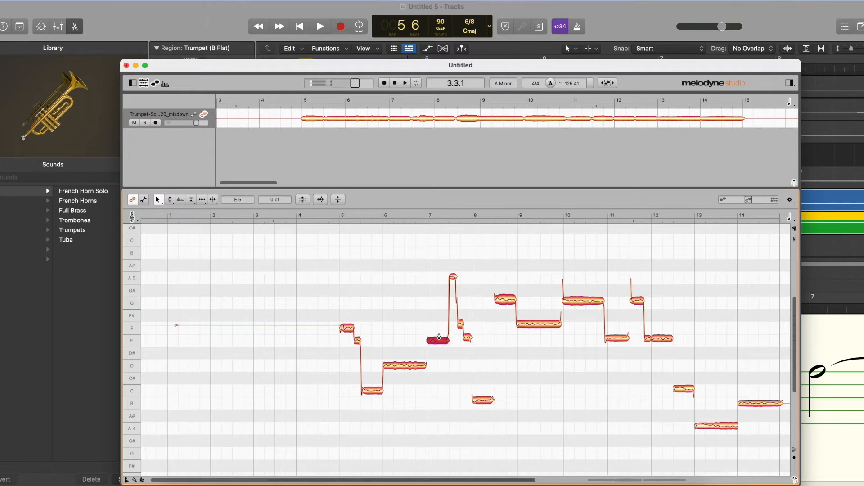
{"action": "left_click", "coordinate": [453, 276]}
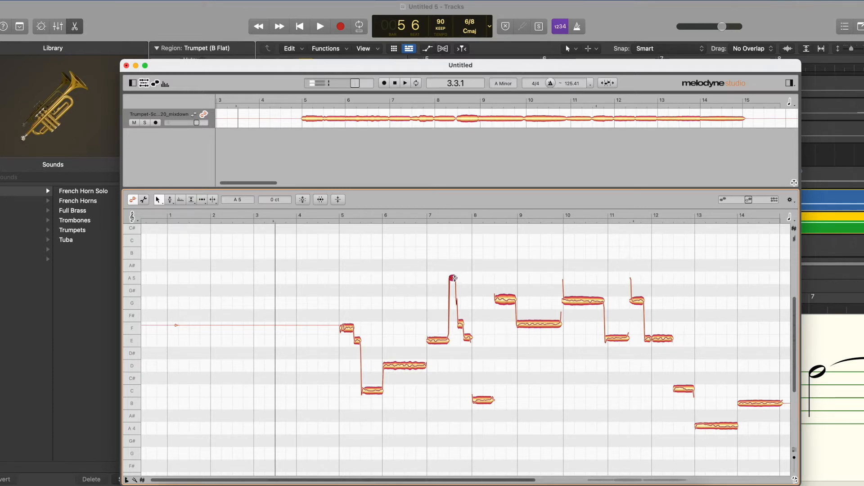
{"action": "left_click_drag", "start_coordinate": [455, 278], "coordinate": [450, 300]}
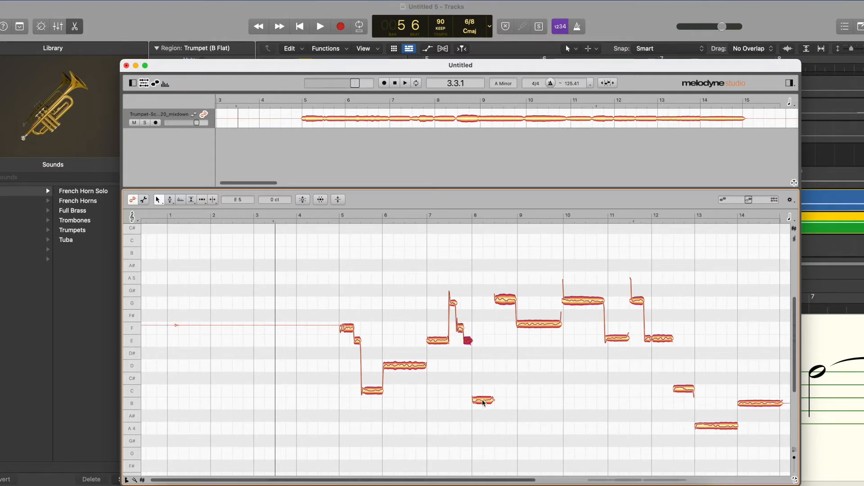
- Snap the trumpet notes from bar 8 through bar 11 to the centre of their G5, F5 and E5 pitches
{"action": "left_click", "coordinate": [505, 301]}
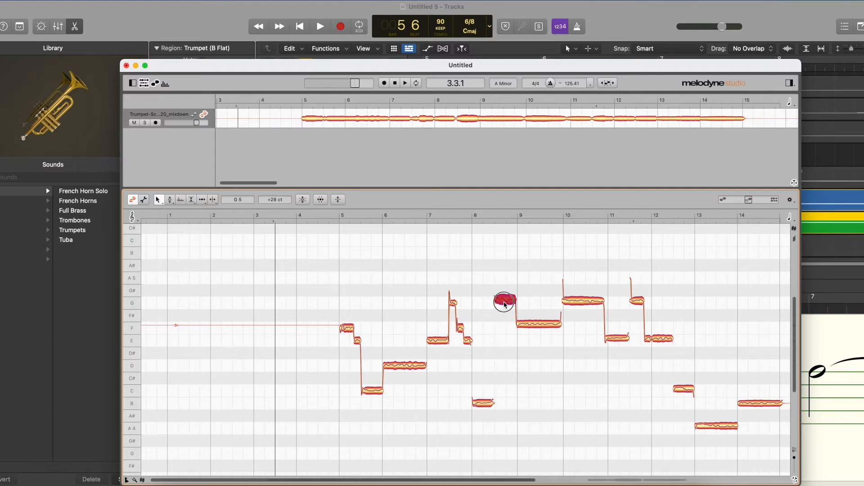
{"action": "left_click", "coordinate": [532, 328]}
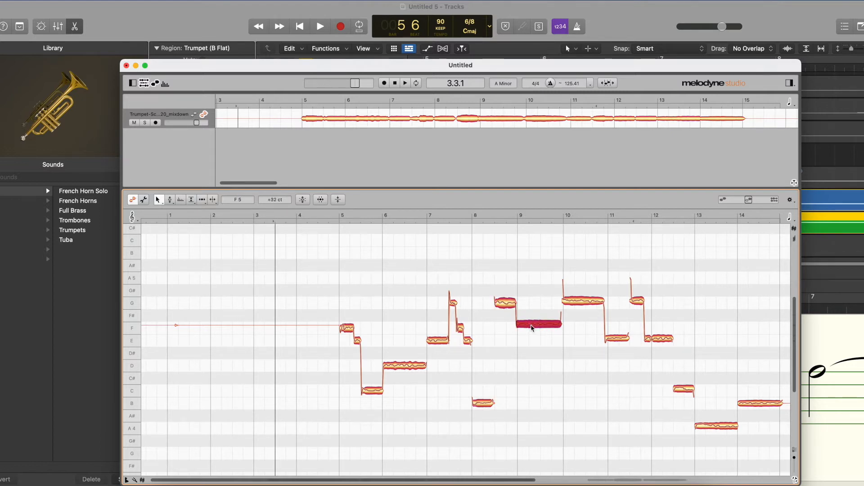
{"action": "left_click", "coordinate": [574, 303]}
{"action": "left_click", "coordinate": [609, 338]}
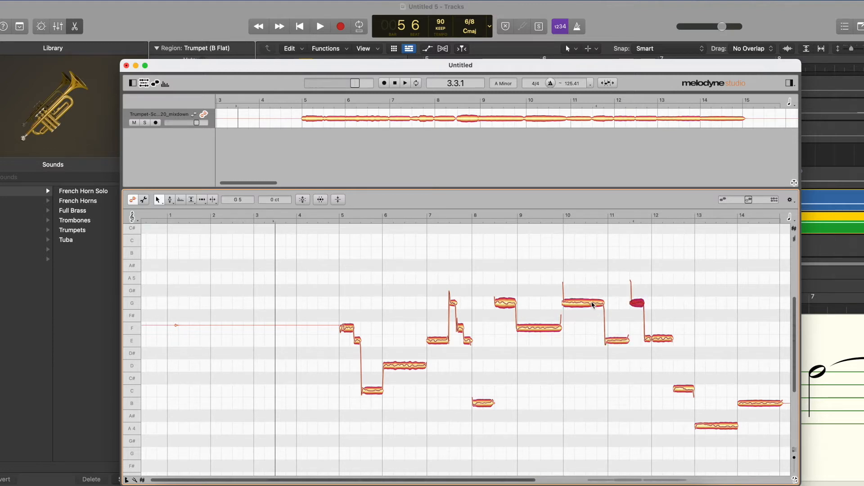
- Snap the low trumpet notes in bars 12 to 14 to exact C5, A4 and B4
{"action": "scroll", "coordinate": [594, 305], "scroll_direction": "right", "scroll_amount": 5}
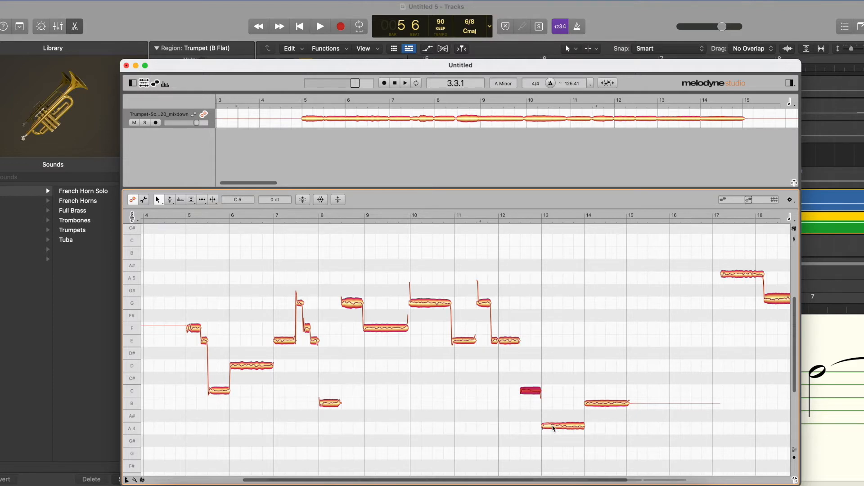
{"action": "left_click", "coordinate": [554, 428]}
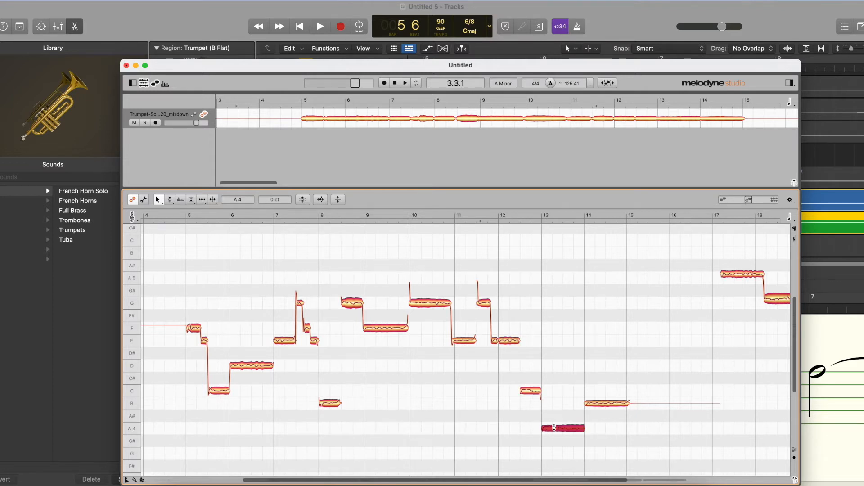
{"action": "left_click", "coordinate": [601, 404]}
- Snap the last three long trumpet notes, from bar 17 onward, to exact A5, G5 and A5
{"action": "scroll", "coordinate": [595, 381], "scroll_direction": "right", "scroll_amount": 10}
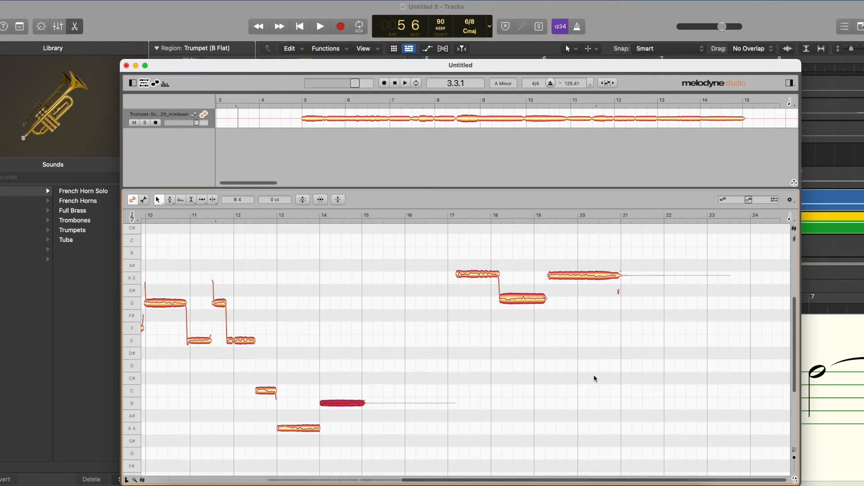
{"action": "left_click", "coordinate": [482, 276]}
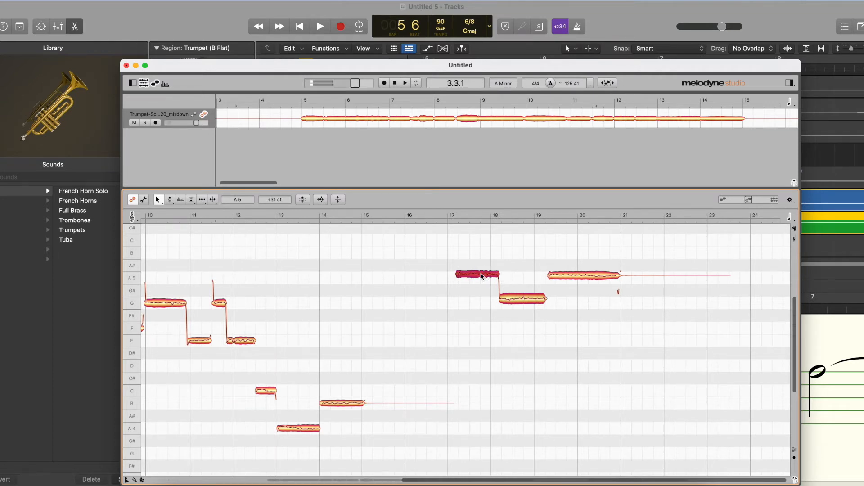
{"action": "double_click", "coordinate": [511, 299]}
{"action": "double_click", "coordinate": [578, 279]}
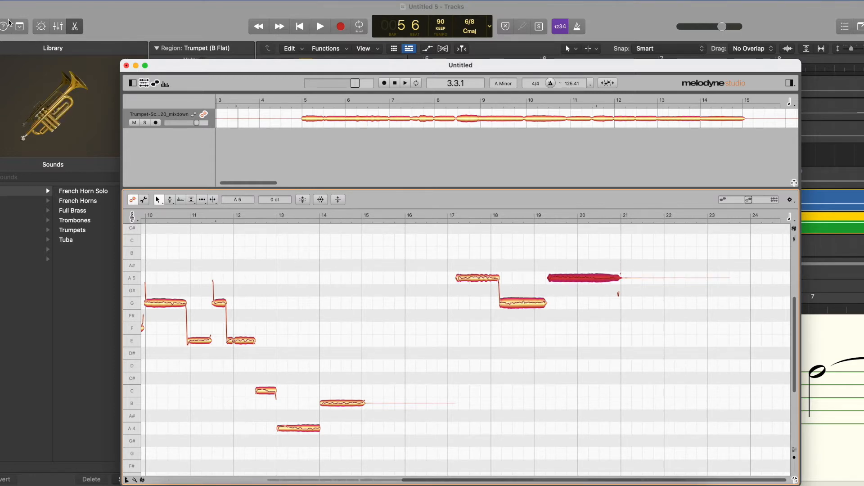
- Export the corrected trumpet as a 44.100 kHz, 24-bit linear WAV with individual track range into the folder 20
{"action": "left_click", "coordinate": [34, 1]}
{"action": "left_click", "coordinate": [61, 93]}
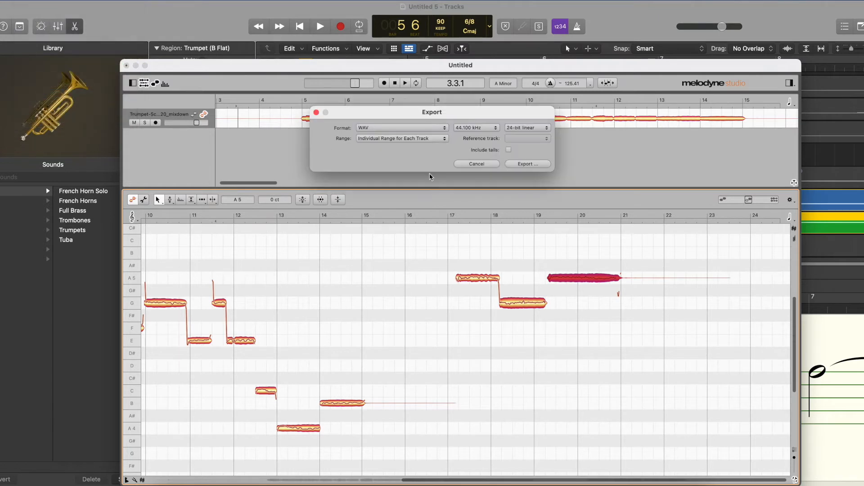
{"action": "left_click", "coordinate": [526, 165]}
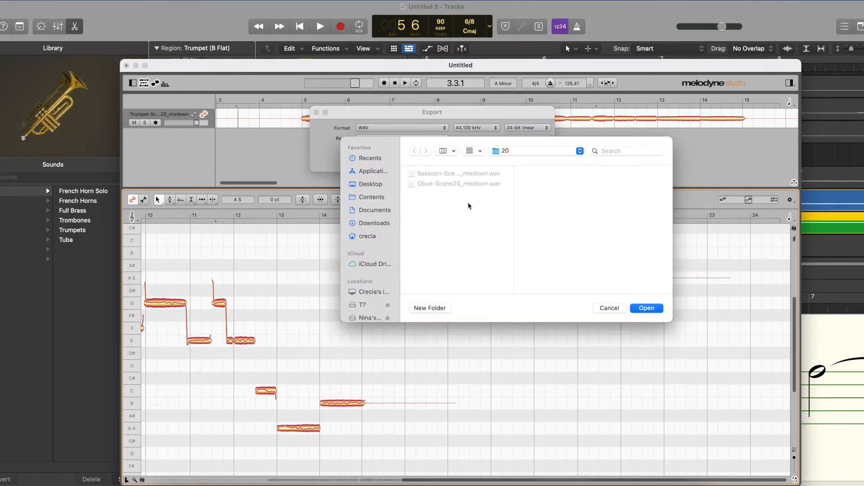
{"action": "left_click", "coordinate": [658, 309]}
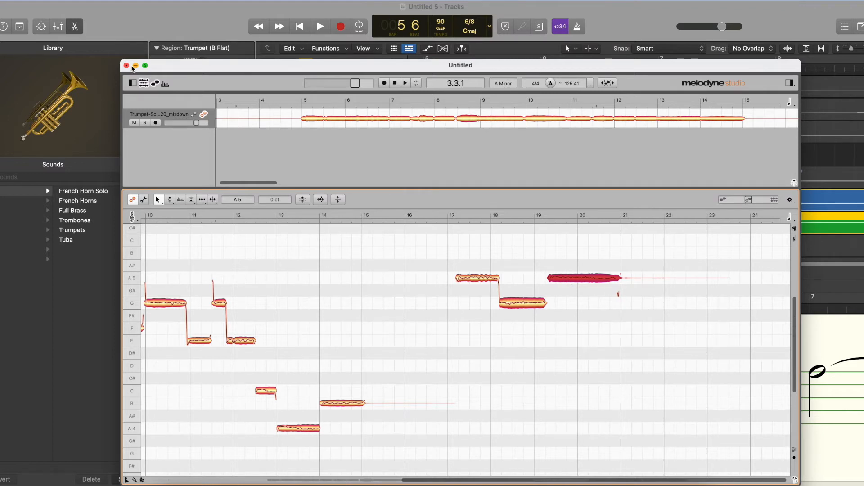
- Return to Logic Pro, place the playhead at bar 3 and delete the old Trumpet-Scene20_mixdown region
{"action": "left_click", "coordinate": [406, 187]}
{"action": "scroll", "coordinate": [612, 177], "scroll_direction": "left", "scroll_amount": 1}
{"action": "scroll", "coordinate": [612, 177], "scroll_direction": "left", "scroll_amount": 10}
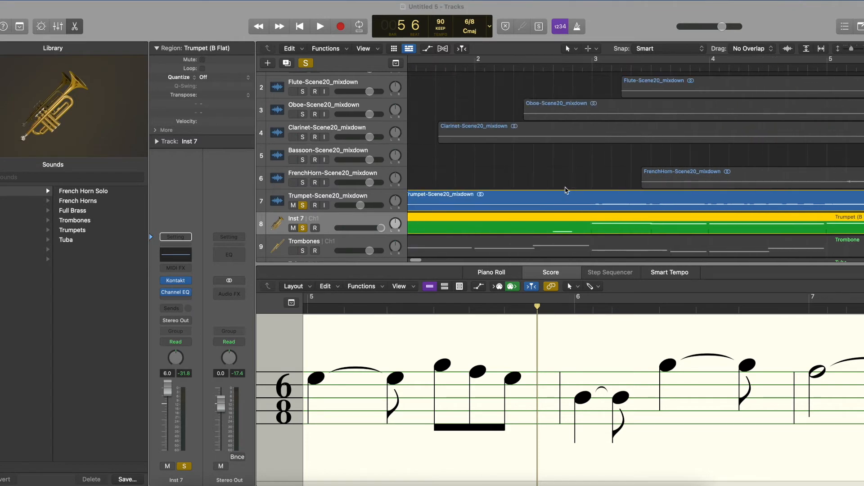
{"action": "scroll", "coordinate": [566, 189], "scroll_direction": "left", "scroll_amount": 1}
{"action": "left_click", "coordinate": [648, 68]}
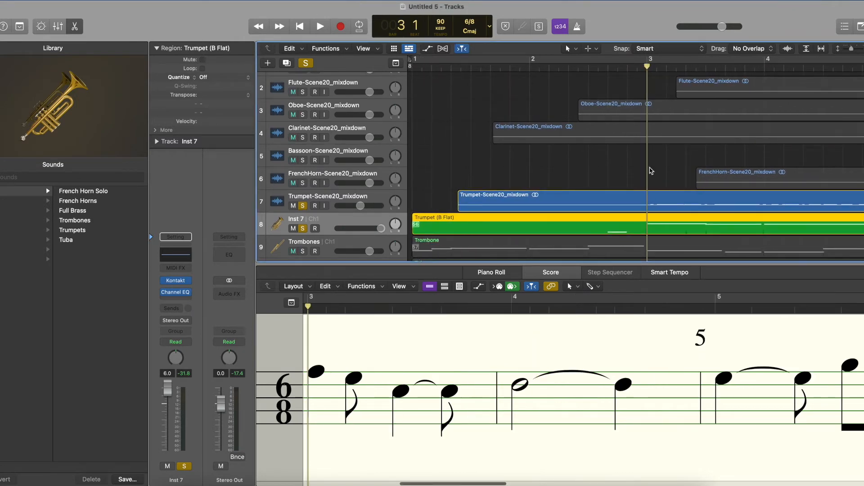
{"action": "left_click", "coordinate": [642, 203]}
{"action": "key", "text": "Delete"}
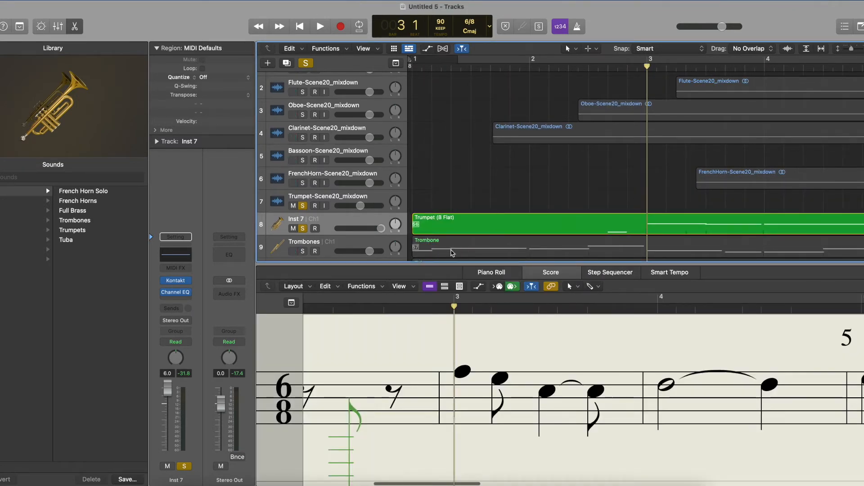
- Place the exported trumpet WAV from T7's Melodyne Voices folder 20 on the Trumpet-Scene20_mixdown track in bar 1, then close Finder
{"action": "left_click", "coordinate": [172, 485]}
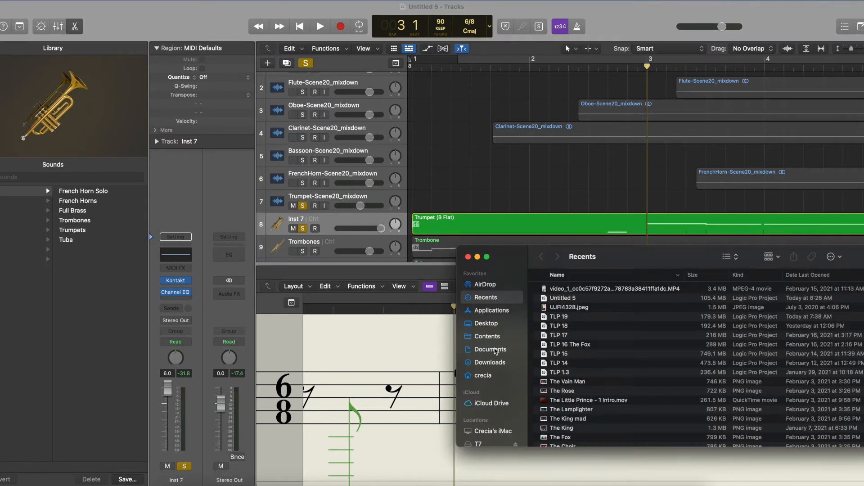
{"action": "scroll", "coordinate": [486, 428], "scroll_direction": "down", "scroll_amount": 1}
{"action": "left_click", "coordinate": [480, 427]}
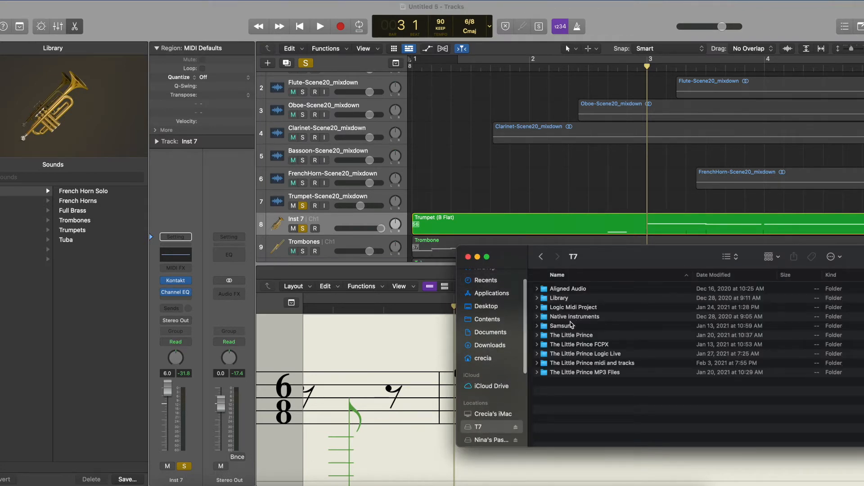
{"action": "double_click", "coordinate": [571, 335]}
{"action": "double_click", "coordinate": [565, 327]}
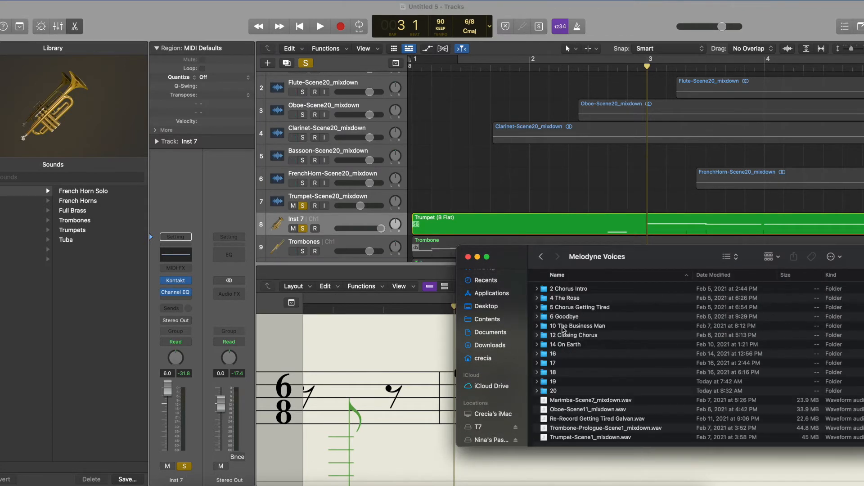
{"action": "double_click", "coordinate": [570, 391]}
{"action": "left_click_drag", "start_coordinate": [573, 311], "coordinate": [449, 200]}
{"action": "left_click", "coordinate": [468, 257]}
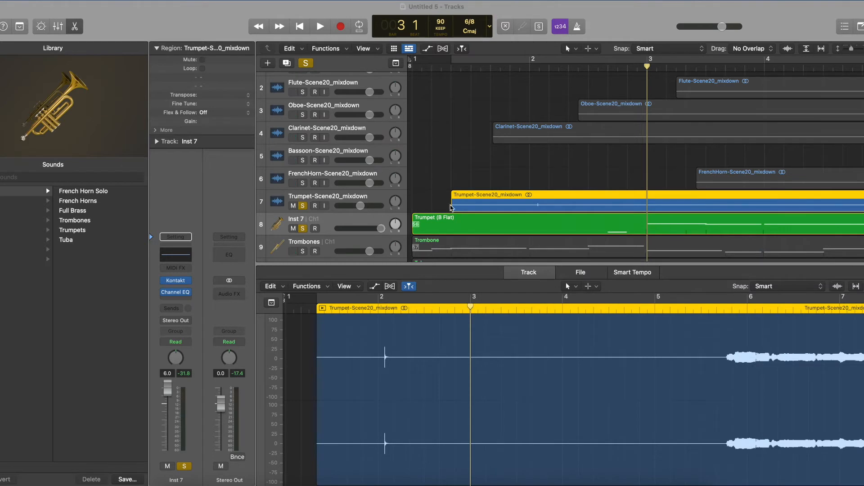
- Shift the new trumpet region so its first note lines up with bar 3, and play it together with Inst 7
{"action": "mouse_move", "coordinate": [453, 203]}
{"action": "left_mouse_down"}
{"action": "mouse_move", "coordinate": [770, 203]}
{"action": "mouse_move", "coordinate": [569, 198]}
{"action": "mouse_move", "coordinate": [462, 209]}
{"action": "left_mouse_up"}
{"action": "left_click_drag", "start_coordinate": [516, 207], "coordinate": [521, 206]}
{"action": "key", "text": "space"}
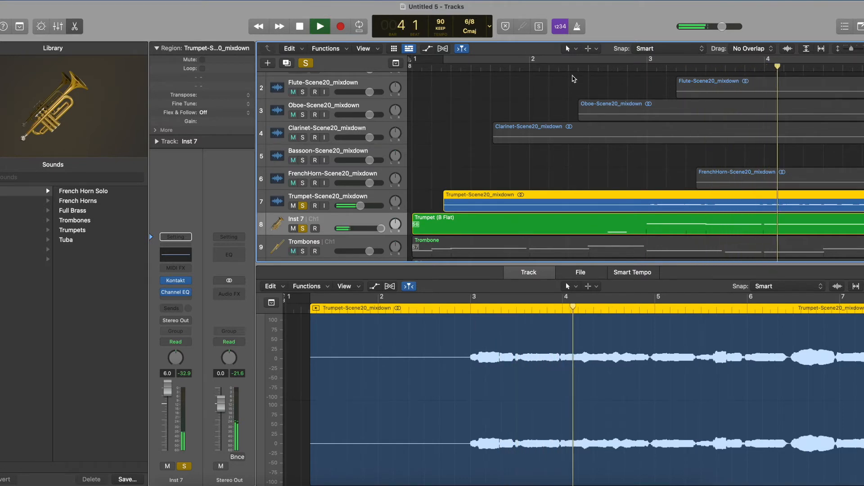
{"action": "key", "text": "space"}
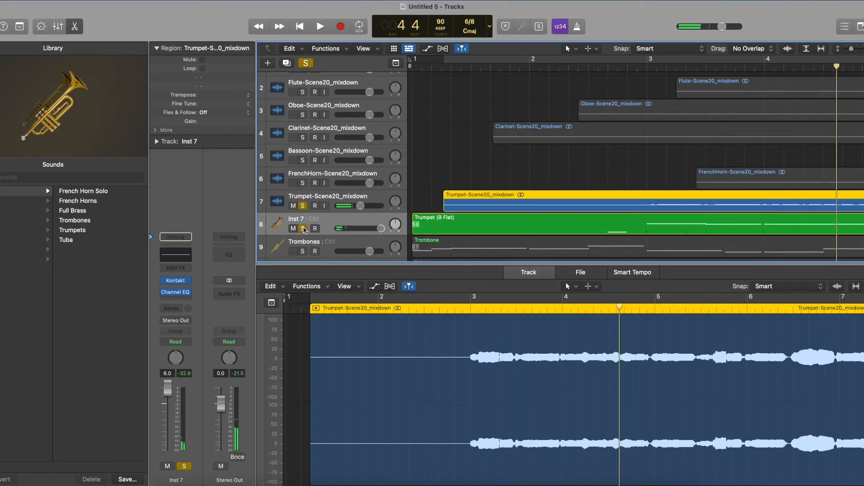
- Remove the solo from Inst 7 and play the corrected trumpet recording alone from around bar 3
{"action": "left_click", "coordinate": [303, 228]}
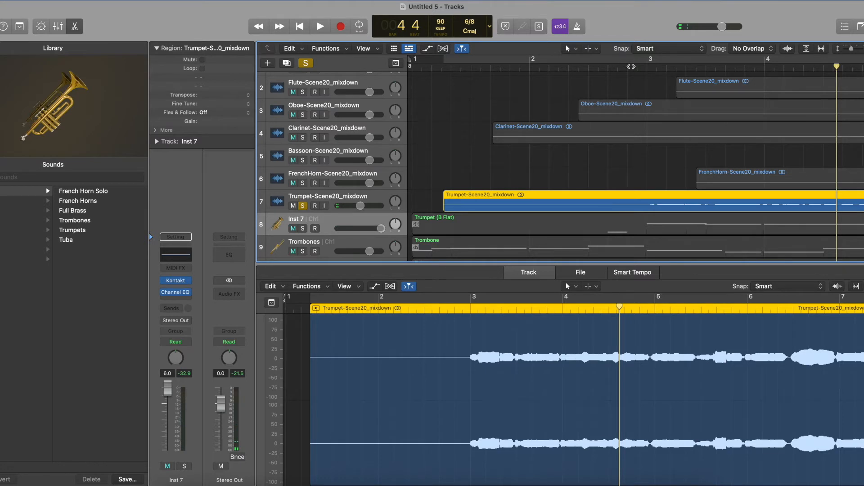
{"action": "key", "text": "space"}
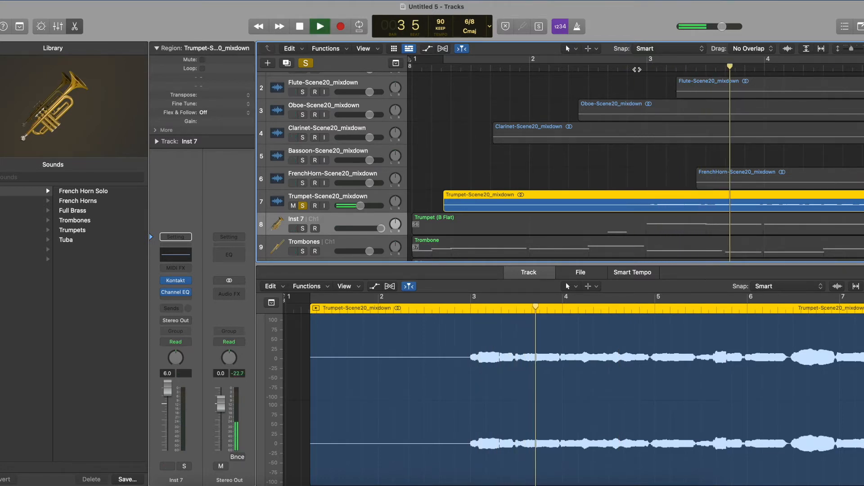
{"action": "scroll", "coordinate": [658, 90], "scroll_direction": "right", "scroll_amount": 5}
{"action": "scroll", "coordinate": [658, 90], "scroll_direction": "right", "scroll_amount": 8}
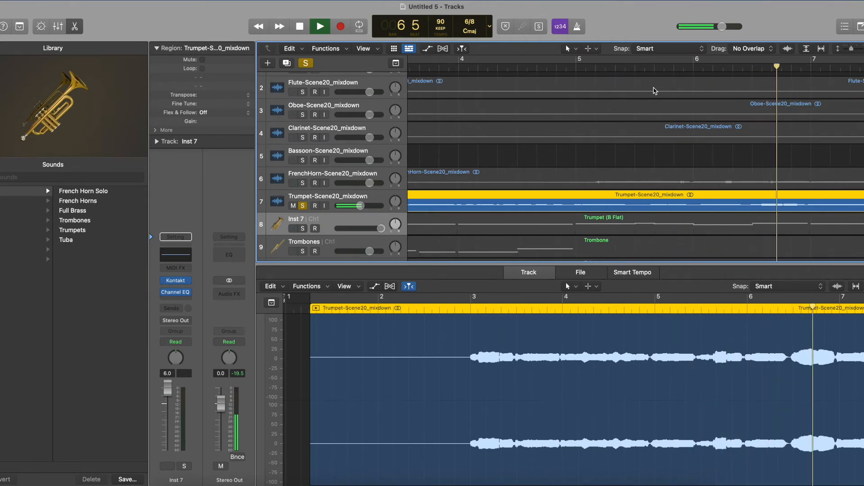
{"action": "scroll", "coordinate": [655, 91], "scroll_direction": "right", "scroll_amount": 7}
{"action": "scroll", "coordinate": [655, 91], "scroll_direction": "right", "scroll_amount": 5}
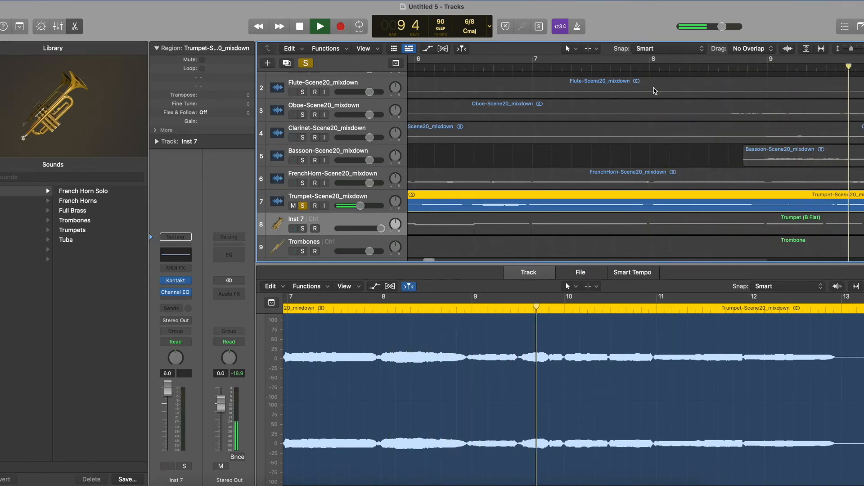
- Follow the soloed trumpet playback through the arrangement and stop it in bar 13
{"action": "scroll", "coordinate": [655, 91], "scroll_direction": "right", "scroll_amount": 9}
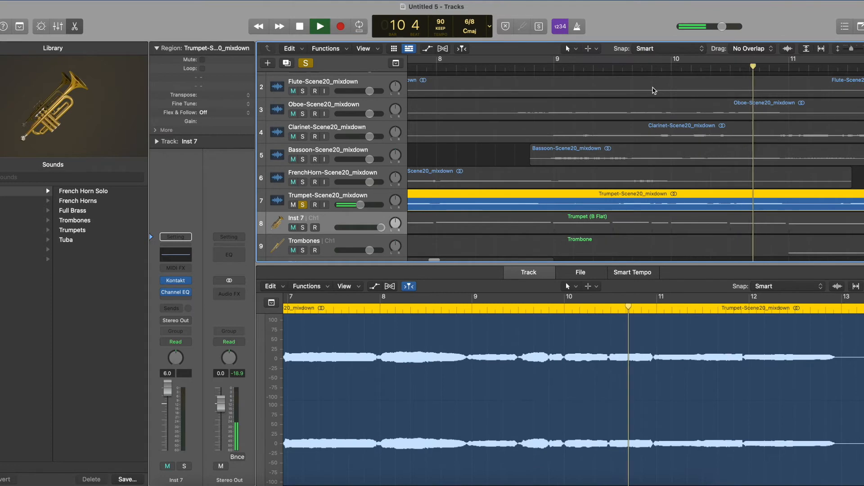
{"action": "scroll", "coordinate": [653, 90], "scroll_direction": "right", "scroll_amount": 7}
{"action": "scroll", "coordinate": [653, 90], "scroll_direction": "right", "scroll_amount": 5}
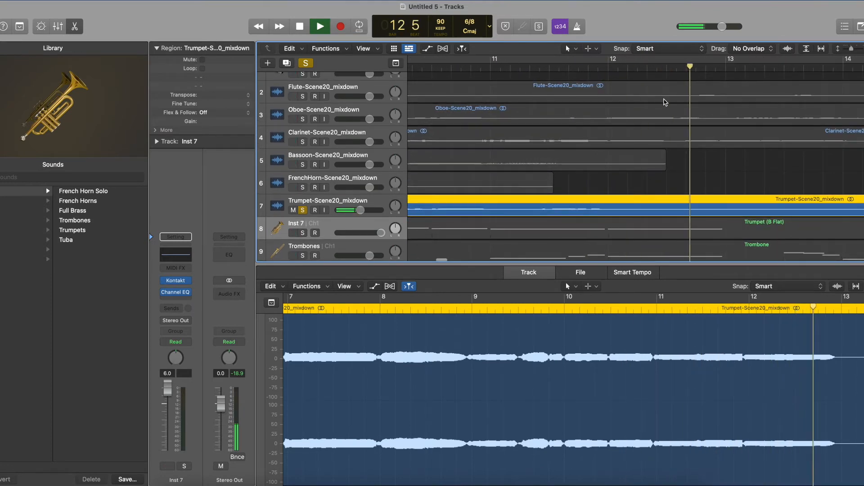
{"action": "scroll", "coordinate": [664, 102], "scroll_direction": "right", "scroll_amount": 11}
{"action": "key", "text": "space"}
{"action": "scroll", "coordinate": [661, 102], "scroll_direction": "right", "scroll_amount": 2}
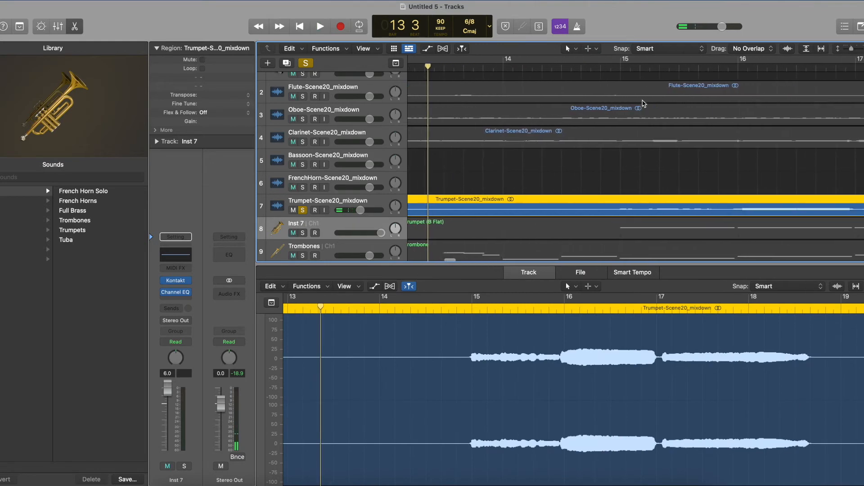
- Play the soloed trumpet passage from just before bar 15 to the end of bar 18
{"action": "left_click", "coordinate": [612, 68]}
{"action": "key", "text": "space"}
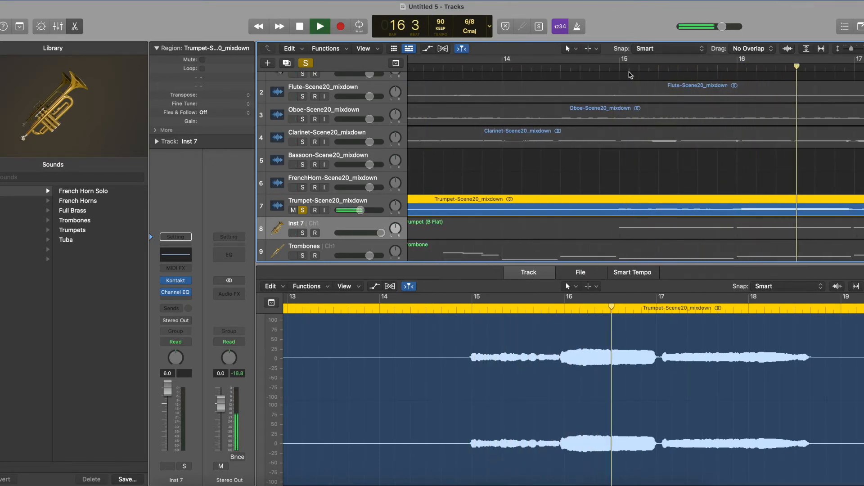
{"action": "scroll", "coordinate": [628, 73], "scroll_direction": "right", "scroll_amount": 5}
{"action": "scroll", "coordinate": [629, 75], "scroll_direction": "right", "scroll_amount": 7}
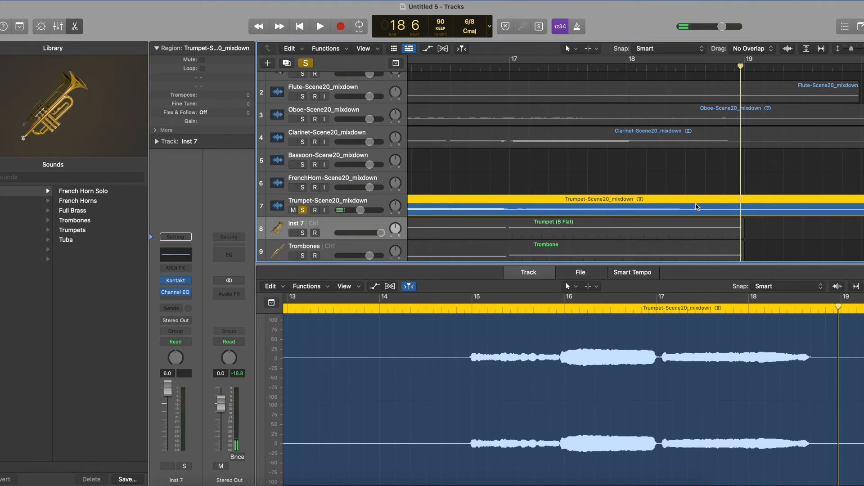
- Trim the end of the Trumpet-Scene20_mixdown region to about halfway through bar 18 and play its ending
{"action": "scroll", "coordinate": [741, 193], "scroll_direction": "right", "scroll_amount": 8}
{"action": "scroll", "coordinate": [774, 202], "scroll_direction": "left", "scroll_amount": 3}
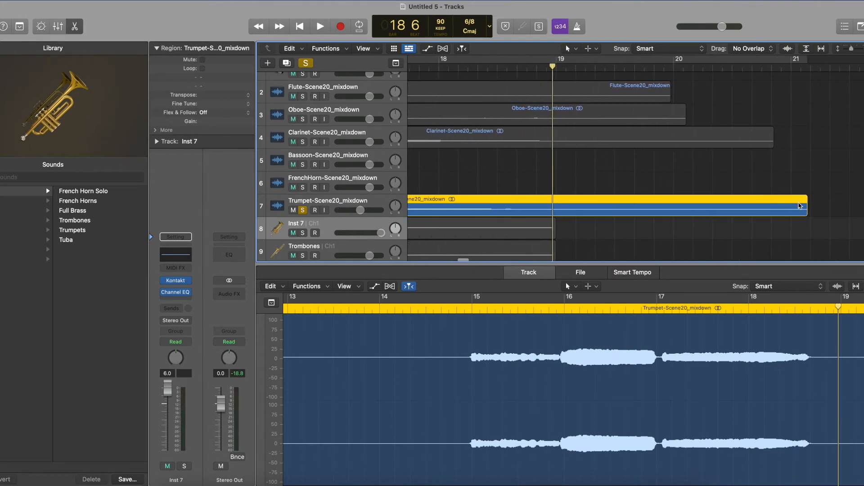
{"action": "left_click_drag", "start_coordinate": [805, 210], "coordinate": [509, 213]}
{"action": "double_click", "coordinate": [459, 69]}
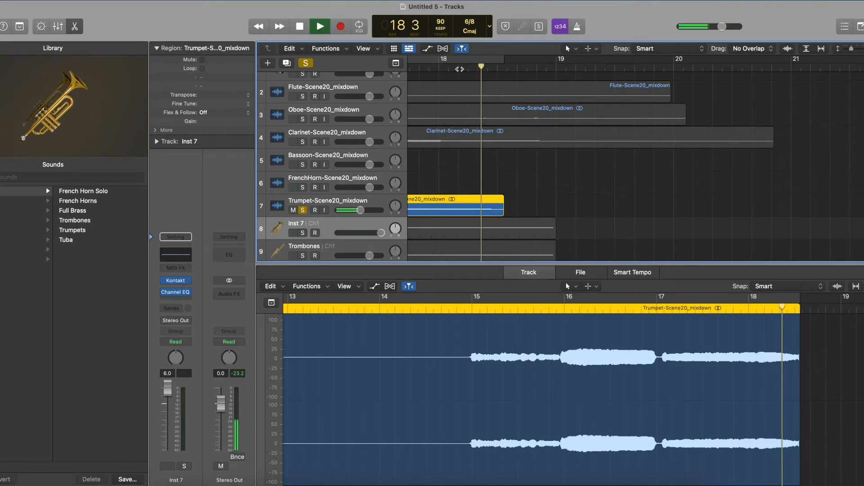
{"action": "key", "text": "space"}
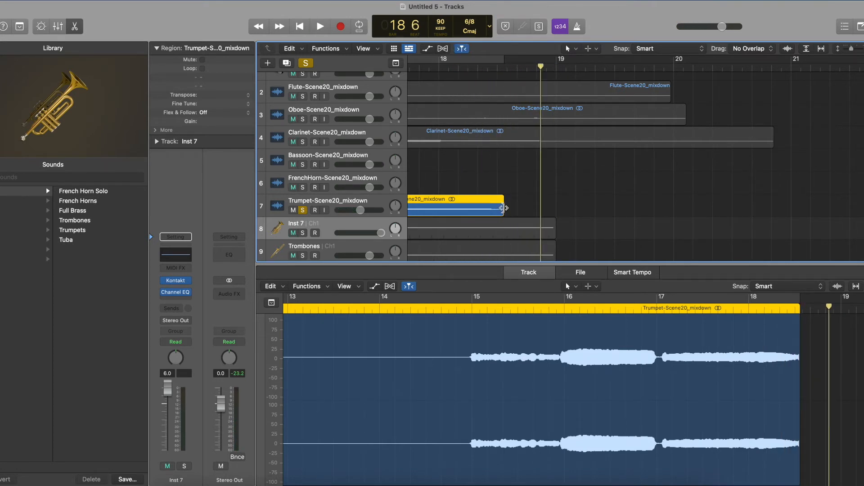
- Try extending the trumpet region's end to about bar 19, play the ending, and trim it back to about mid-bar 18
{"action": "left_click_drag", "start_coordinate": [503, 209], "coordinate": [560, 211]}
{"action": "key", "text": "space"}
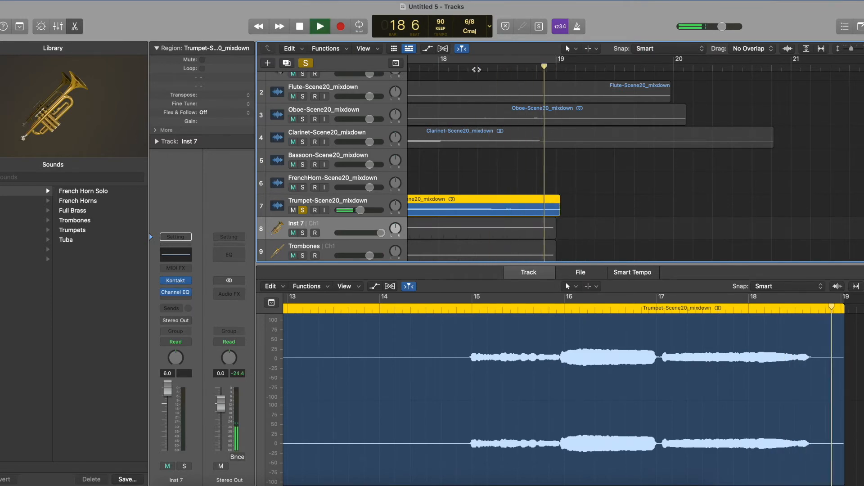
{"action": "left_click_drag", "start_coordinate": [558, 210], "coordinate": [505, 213]}
- Go back to the start of the arrangement, select the Inst 7 track and look over the remaining tracks
{"action": "scroll", "coordinate": [499, 166], "scroll_direction": "left", "scroll_amount": 10}
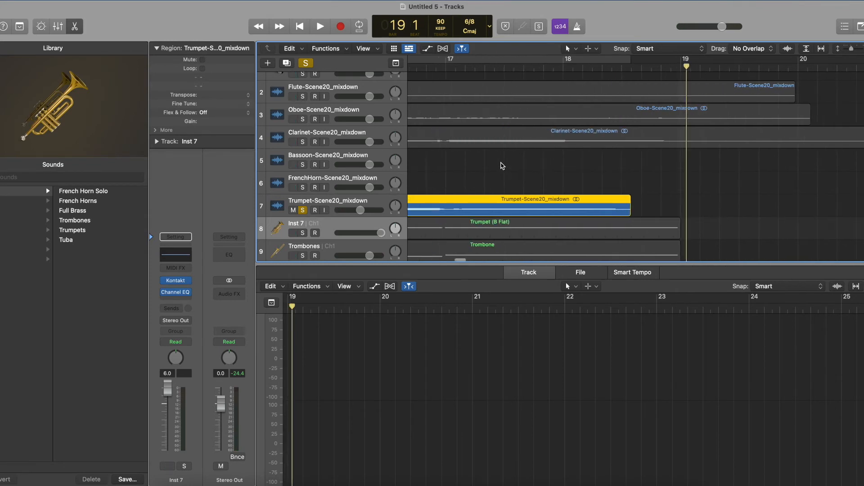
{"action": "scroll", "coordinate": [524, 164], "scroll_direction": "left", "scroll_amount": 15}
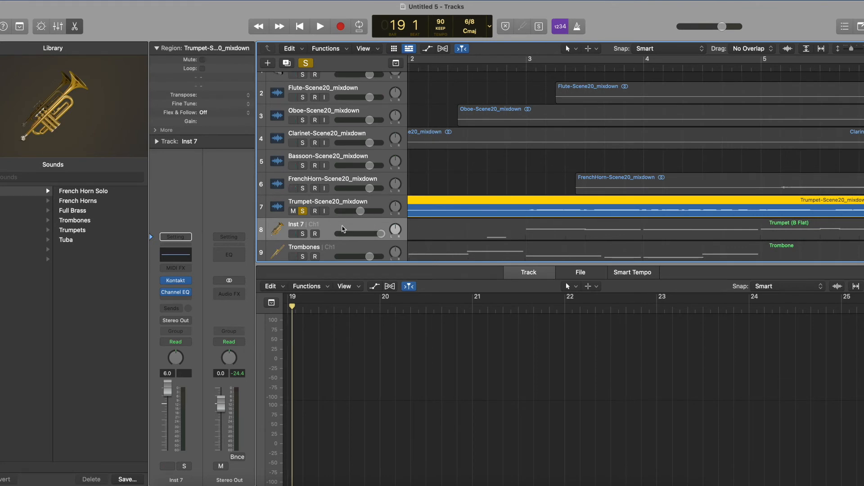
{"action": "left_click", "coordinate": [332, 229]}
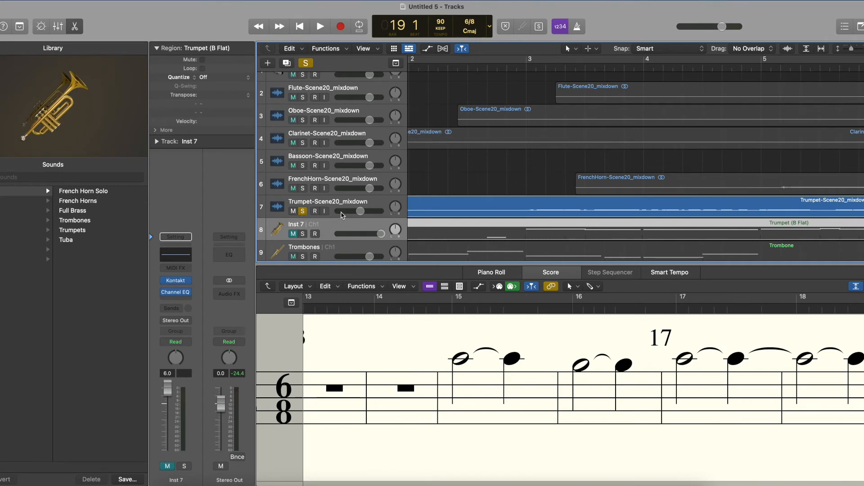
{"action": "scroll", "coordinate": [446, 174], "scroll_direction": "down", "scroll_amount": 2}
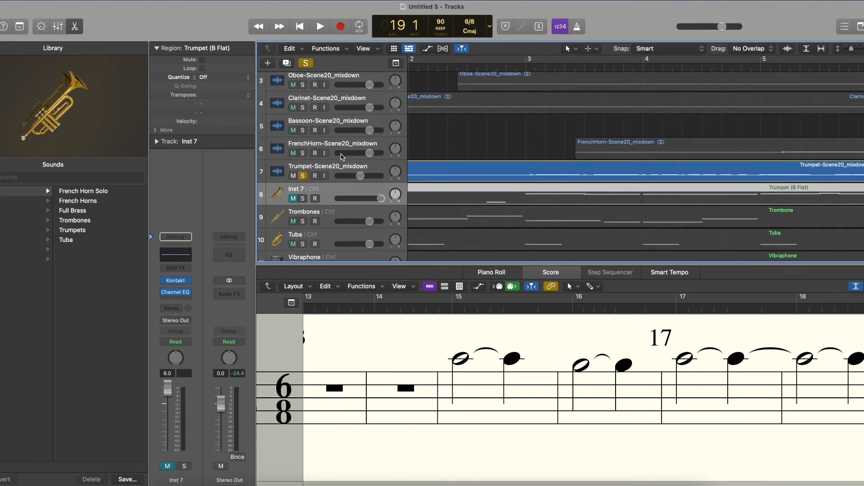
{"action": "scroll", "coordinate": [366, 142], "scroll_direction": "down", "scroll_amount": 1}
{"action": "scroll", "coordinate": [366, 141], "scroll_direction": "down", "scroll_amount": 5}
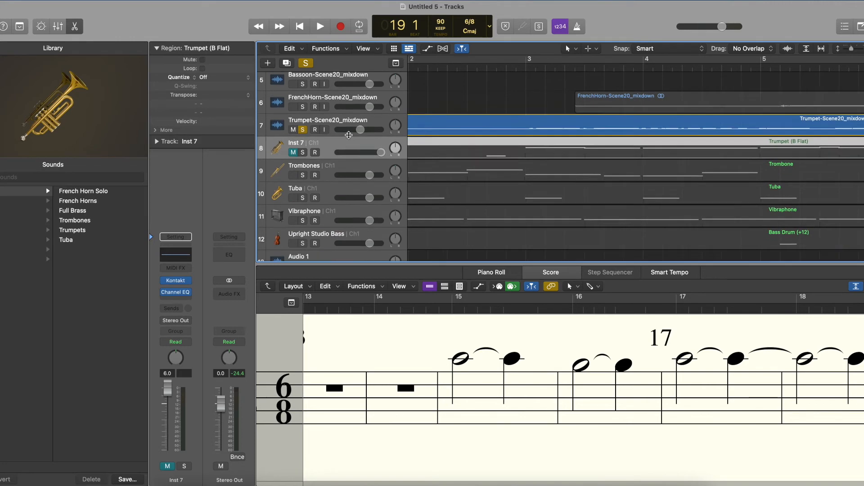
{"action": "scroll", "coordinate": [340, 135], "scroll_direction": "up", "scroll_amount": 3}
{"action": "scroll", "coordinate": [315, 112], "scroll_direction": "up", "scroll_amount": 1}
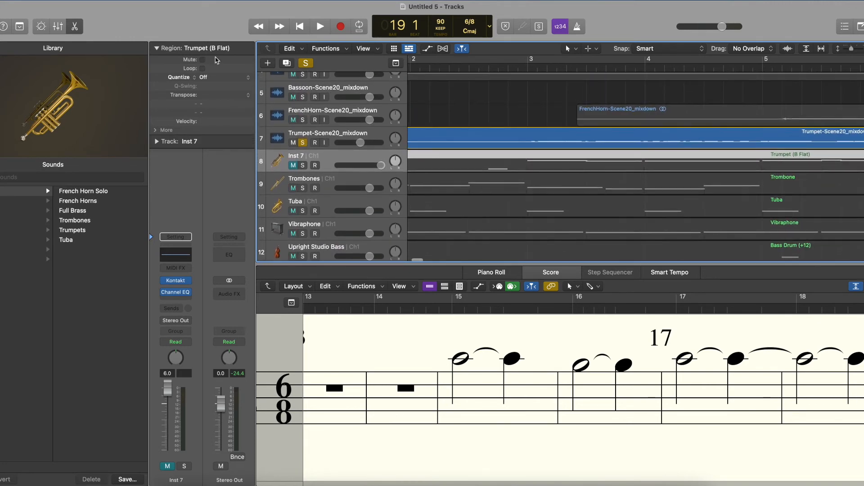
- Open the mixer and create a new auxiliary channel strip
{"action": "left_click", "coordinate": [53, 27]}
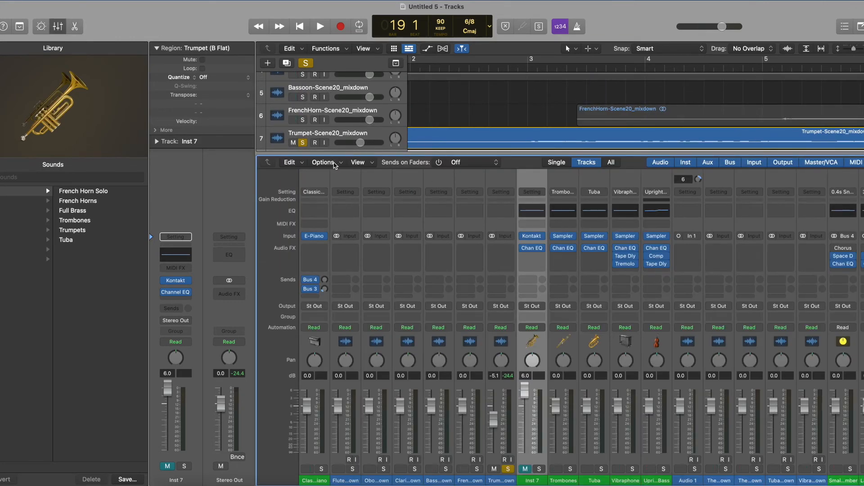
{"action": "left_click", "coordinate": [324, 162]}
{"action": "left_click", "coordinate": [335, 178]}
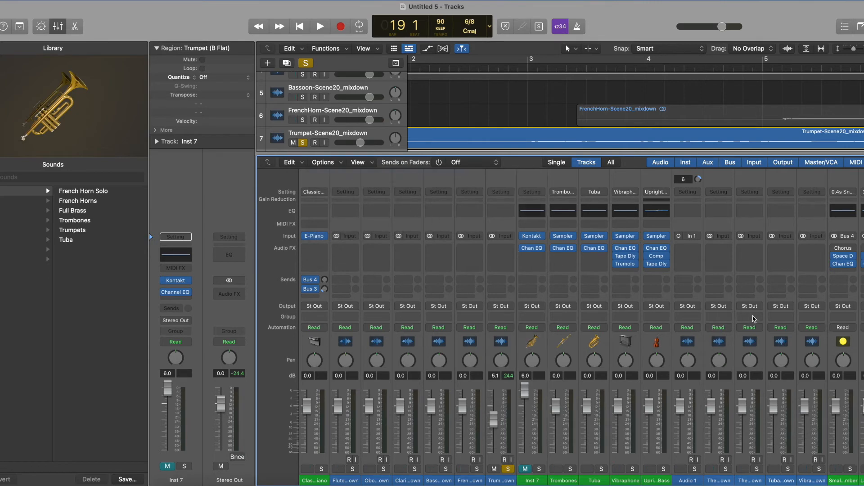
- Set the input of the new Aux 3 channel strip to Bus 1
{"action": "scroll", "coordinate": [765, 293], "scroll_direction": "right", "scroll_amount": 5}
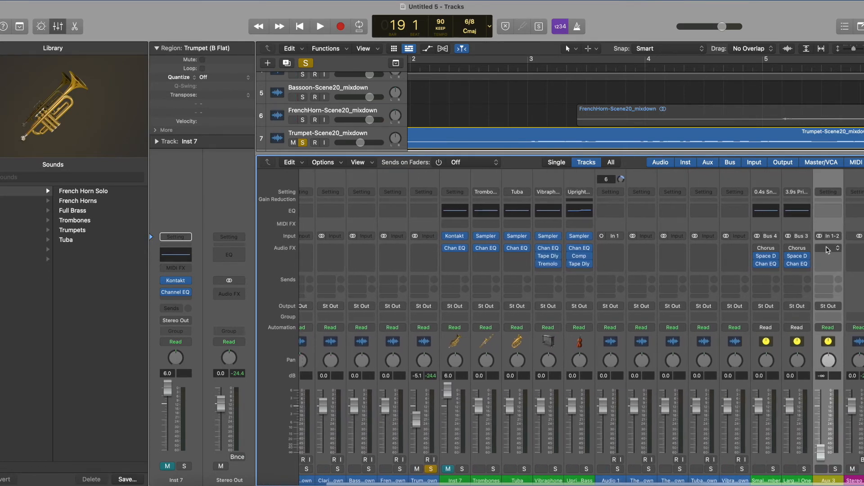
{"action": "left_click", "coordinate": [827, 250]}
{"action": "mouse_move", "coordinate": [843, 438]}
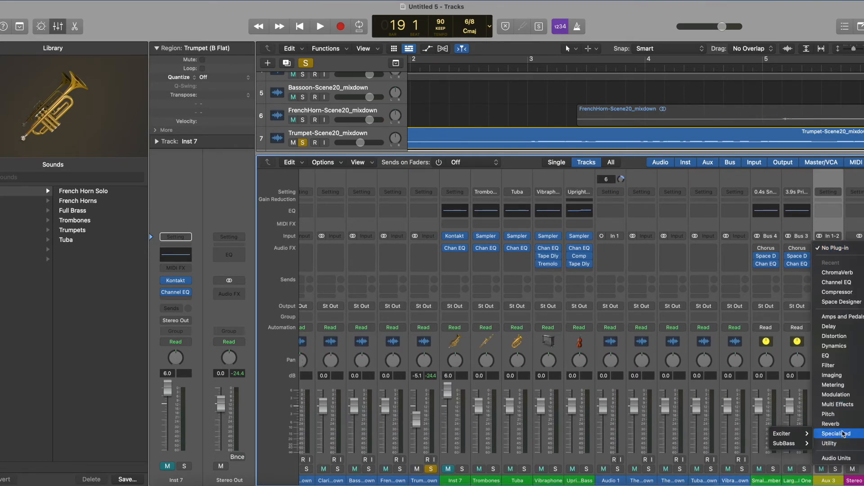
{"action": "left_click", "coordinate": [828, 234]}
{"action": "left_click", "coordinate": [828, 236]}
{"action": "mouse_move", "coordinate": [834, 276]}
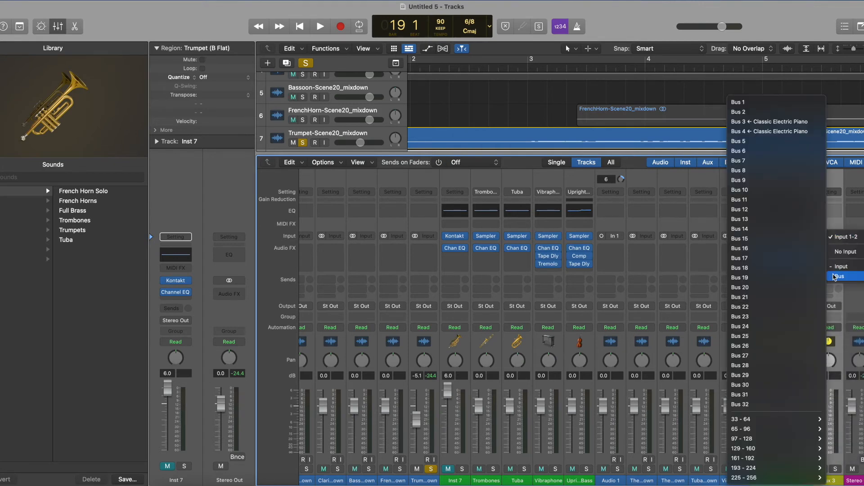
{"action": "left_click", "coordinate": [742, 102]}
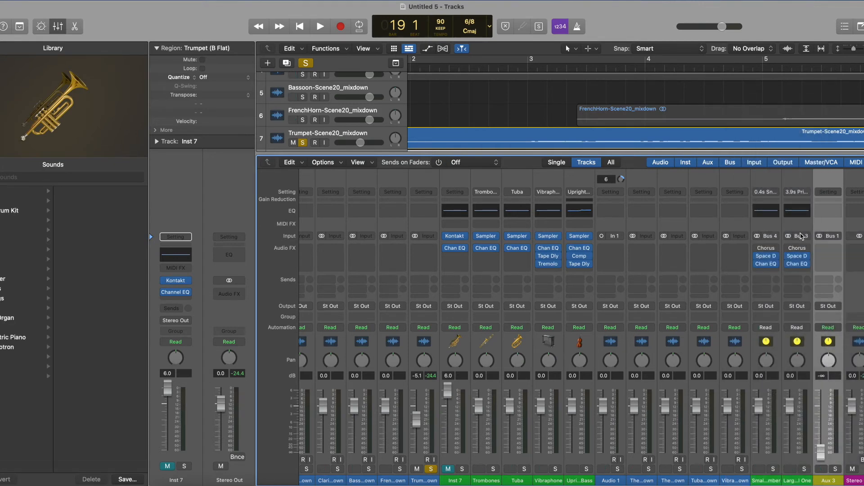
- Delete the two existing Space Designer reverb auxiliary channels fed by Bus 3 and Bus 4, despite their active routing
{"action": "left_click", "coordinate": [799, 229]}
{"action": "left_click", "coordinate": [763, 228]}
{"action": "right_click", "coordinate": [765, 226]}
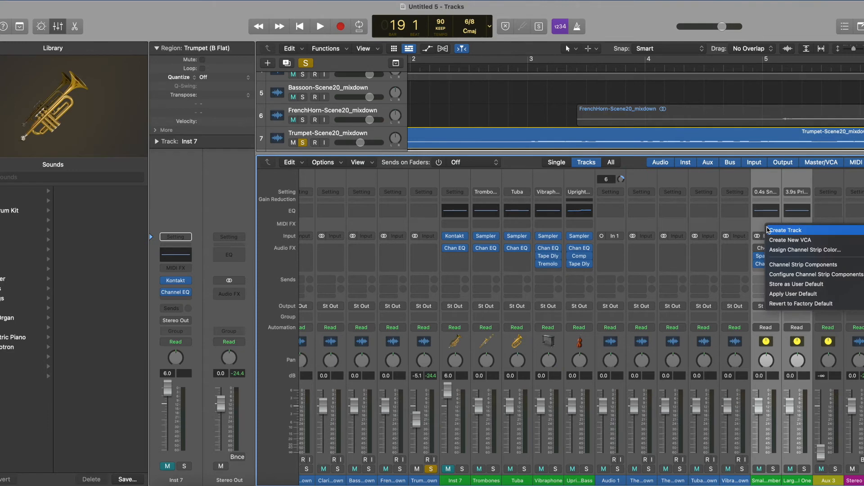
{"action": "left_click", "coordinate": [756, 227]}
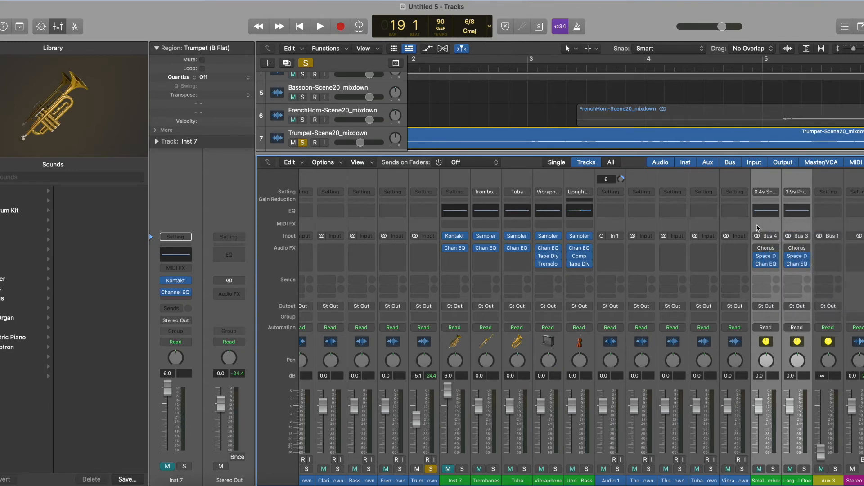
{"action": "key", "text": "Delete"}
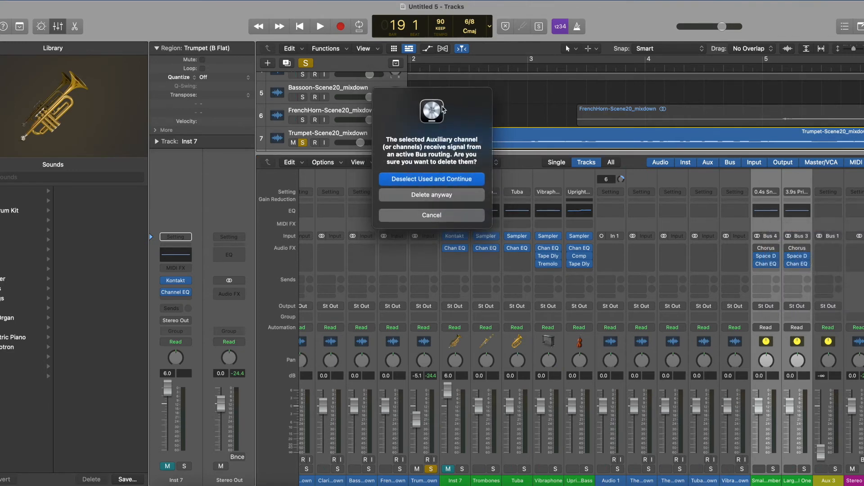
{"action": "left_click", "coordinate": [432, 194]}
- Delete the Classic Electric Piano track from the arrangement
{"action": "scroll", "coordinate": [325, 113], "scroll_direction": "up", "scroll_amount": 5}
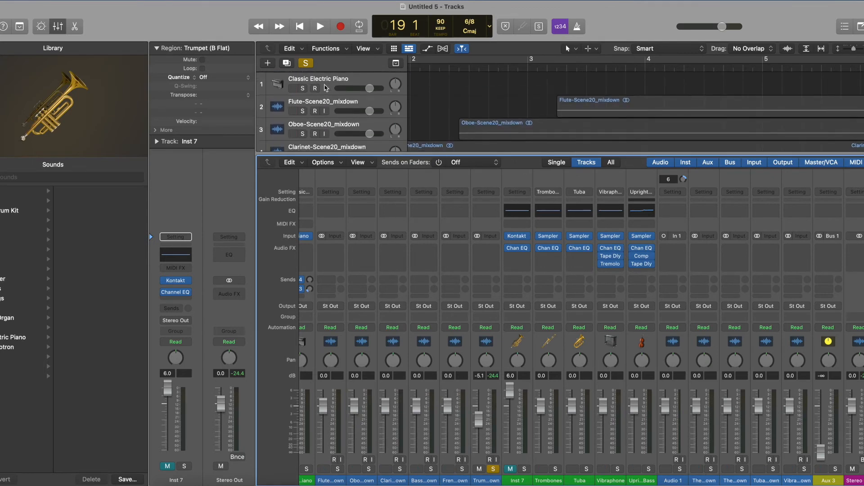
{"action": "left_click", "coordinate": [325, 87]}
{"action": "right_click", "coordinate": [327, 84]}
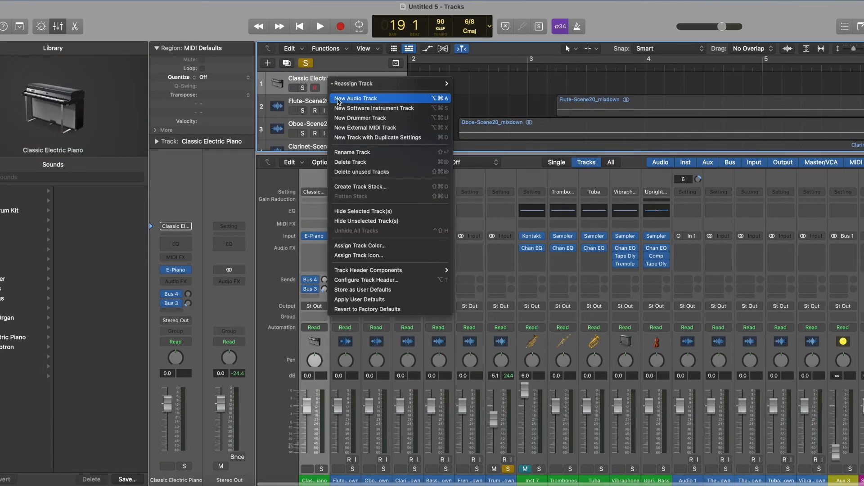
{"action": "left_click", "coordinate": [365, 163]}
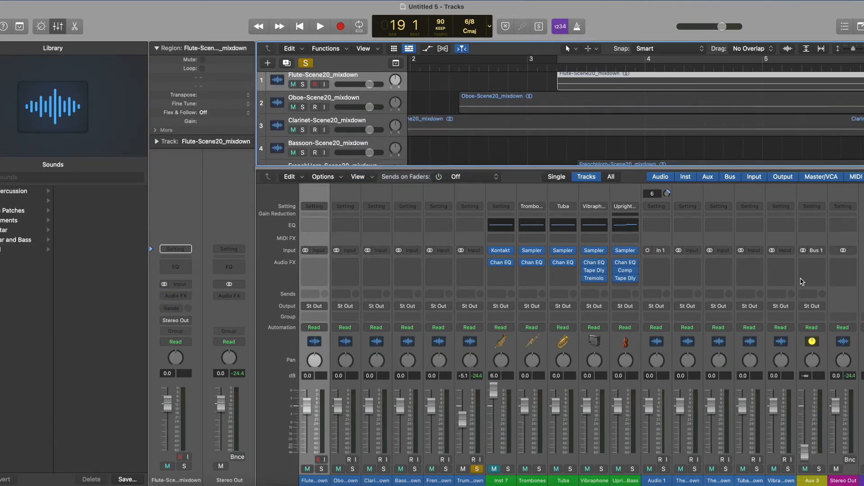
- Insert the ChromaVerb reverb as an audio effect on the Aux 3 channel
{"action": "left_click", "coordinate": [814, 245]}
{"action": "left_click", "coordinate": [810, 294]}
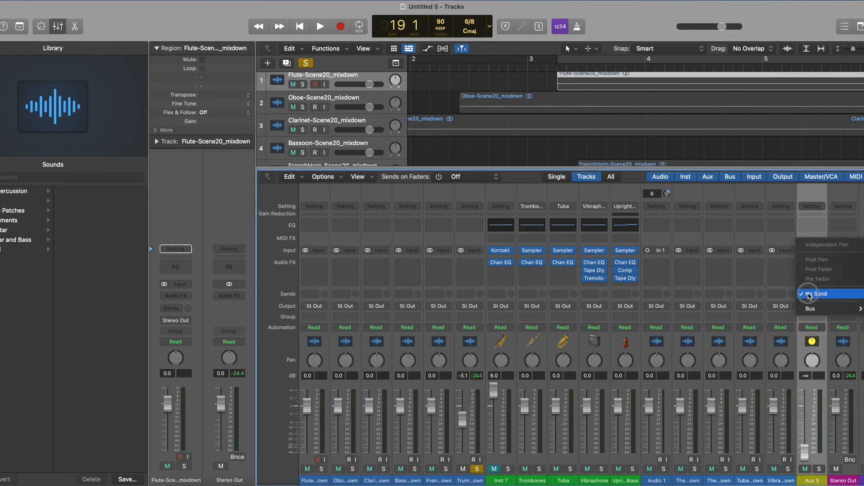
{"action": "left_click", "coordinate": [813, 235]}
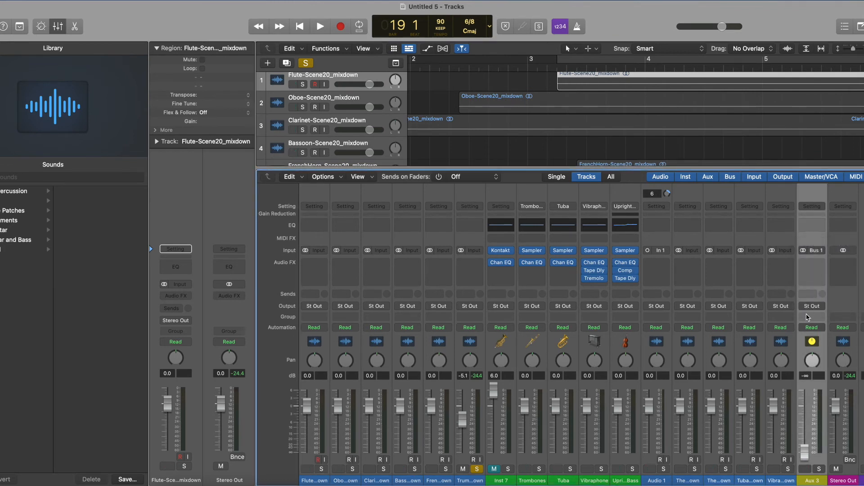
{"action": "left_click", "coordinate": [809, 271]}
{"action": "mouse_move", "coordinate": [820, 439]}
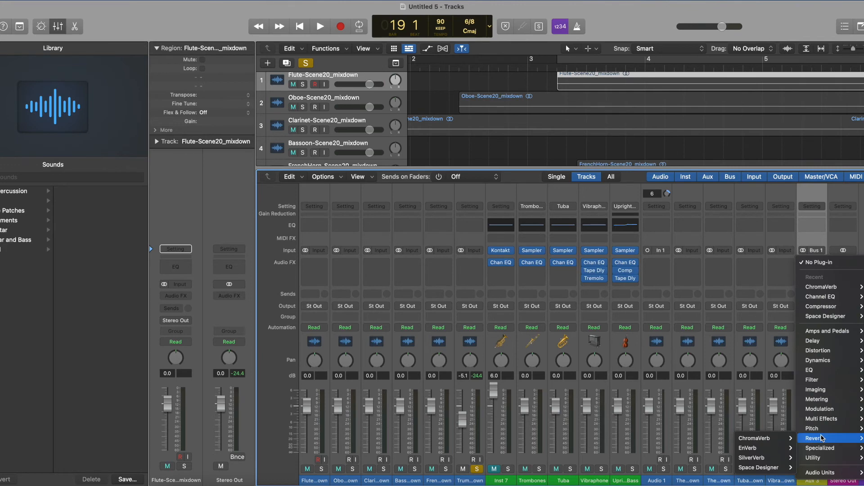
{"action": "mouse_move", "coordinate": [773, 441]}
{"action": "left_click", "coordinate": [726, 439]}
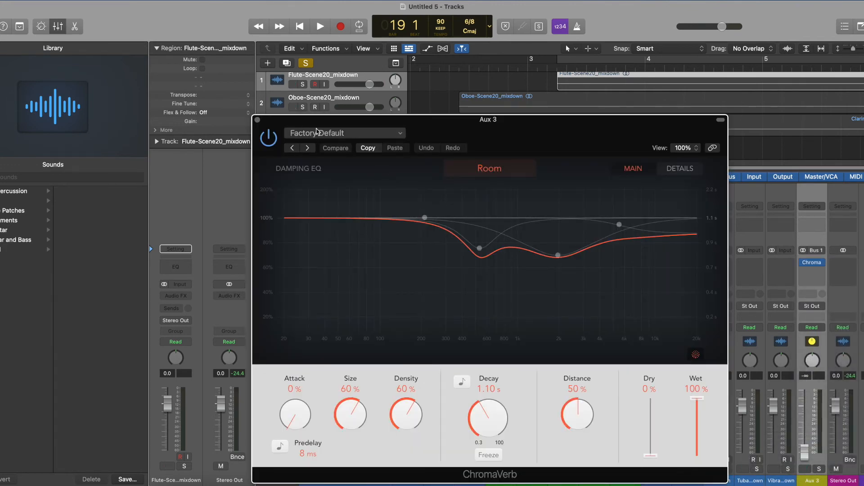
- Load the Cathedral preset from ChromaVerb's Spaces category, close the plug-in, and raise the Aux 3 fader to about -10 dB
{"action": "left_click", "coordinate": [333, 133]}
{"action": "mouse_move", "coordinate": [331, 377]}
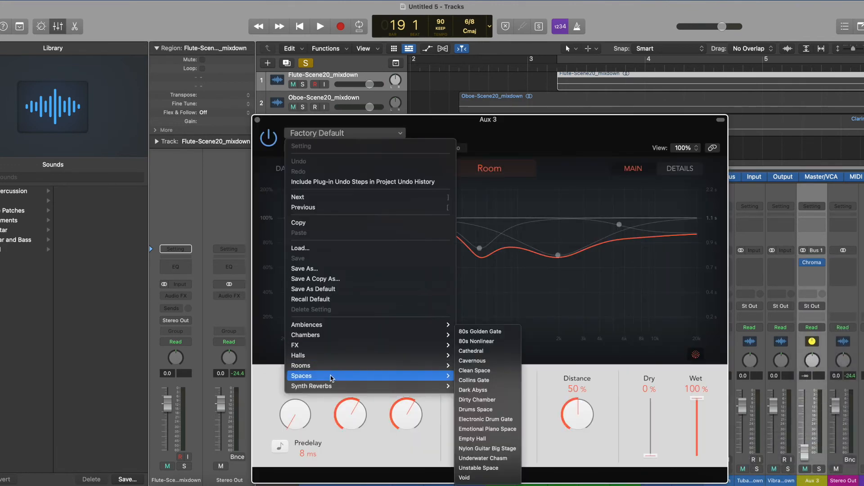
{"action": "left_click", "coordinate": [473, 351]}
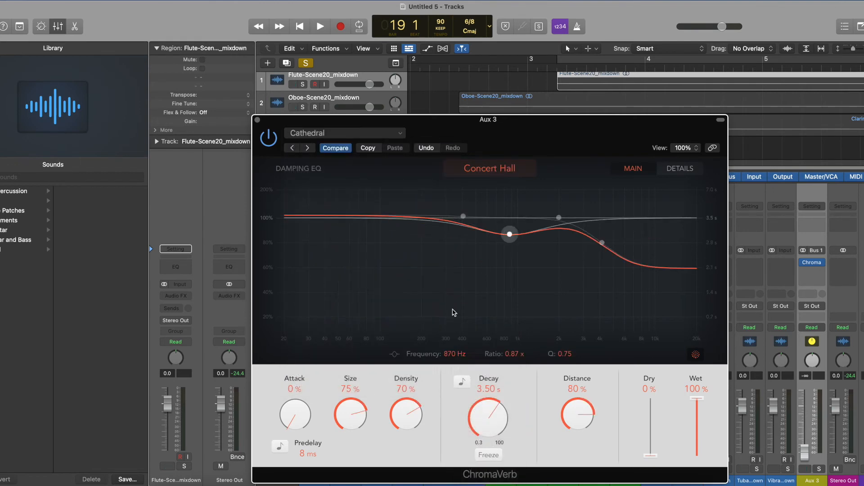
{"action": "left_click", "coordinate": [257, 121]}
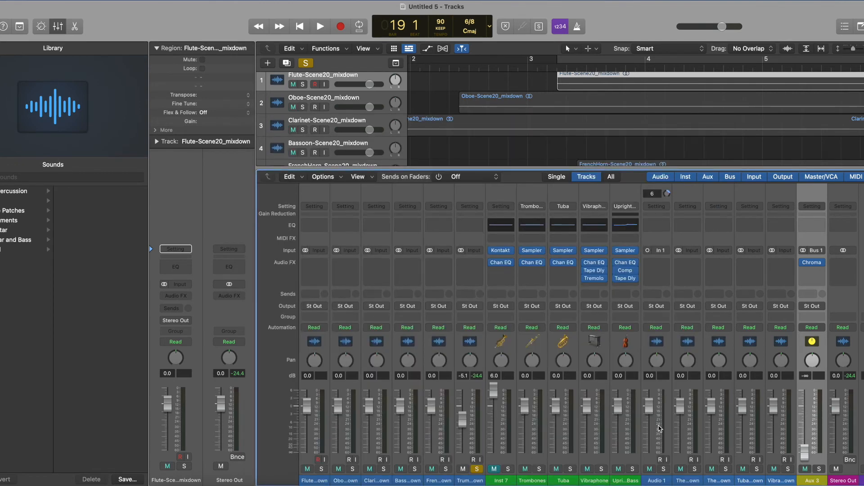
{"action": "left_click_drag", "start_coordinate": [804, 451], "coordinate": [802, 412]}
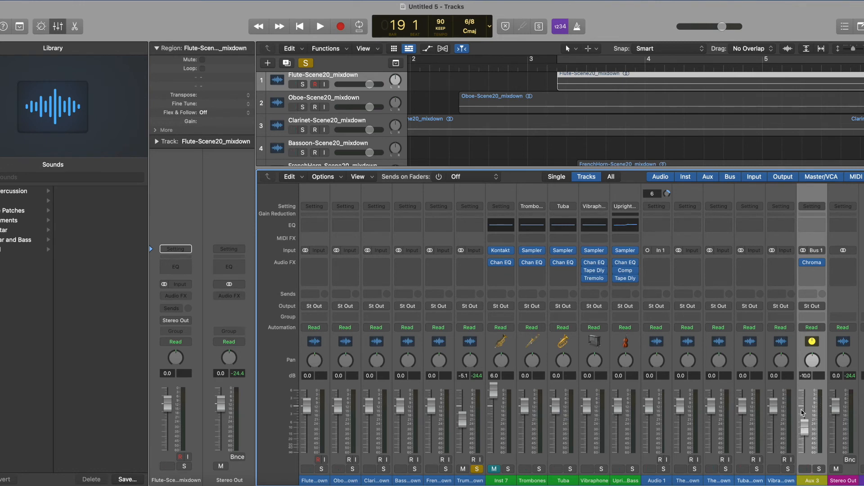
- Select all track channels and add a send to Bus 1 (Aux 3) on each, with the send level at -9.0 dB
{"action": "left_click", "coordinate": [463, 149]}
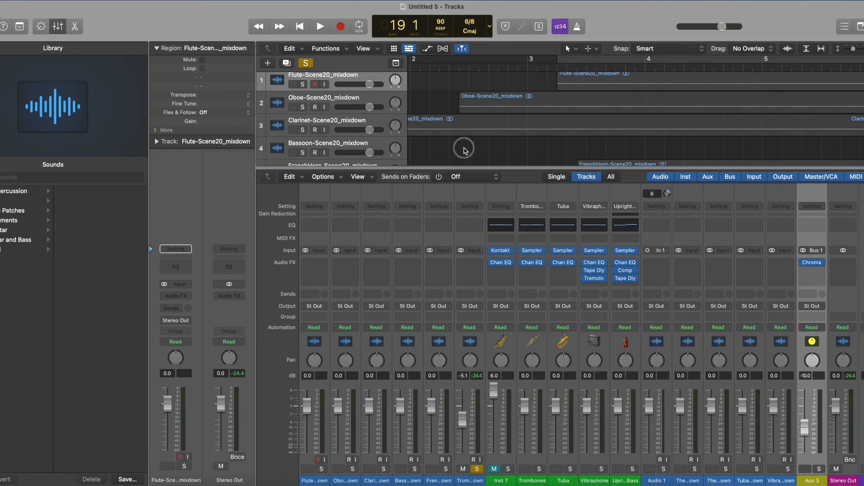
{"action": "left_click", "coordinate": [318, 245]}
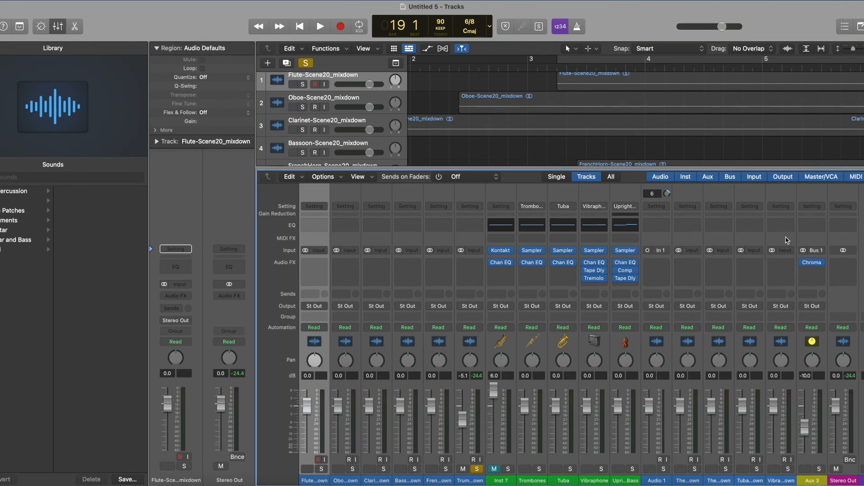
{"action": "key", "text": "super+a"}
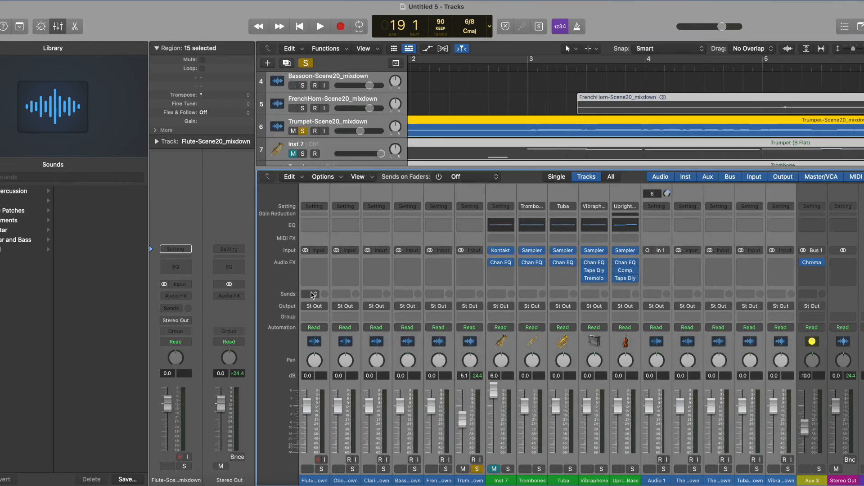
{"action": "left_click", "coordinate": [314, 294]}
{"action": "mouse_move", "coordinate": [335, 309]}
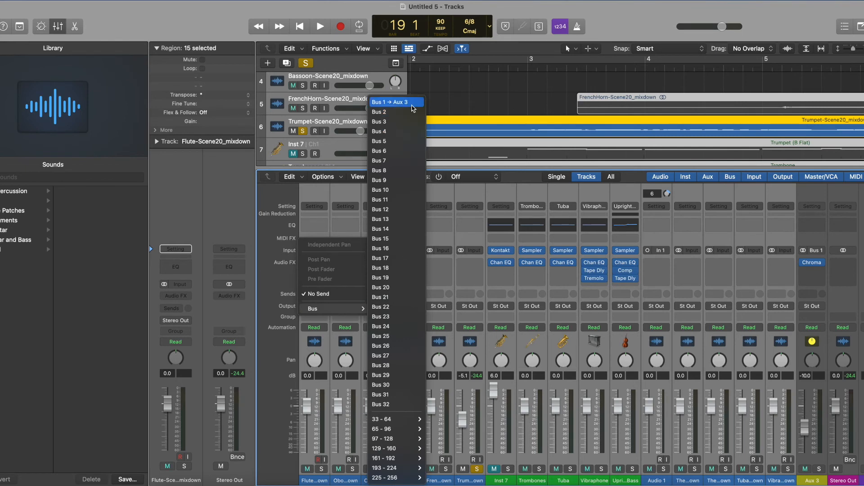
{"action": "left_click", "coordinate": [390, 103]}
{"action": "left_click_drag", "start_coordinate": [325, 291], "coordinate": [324, 250]}
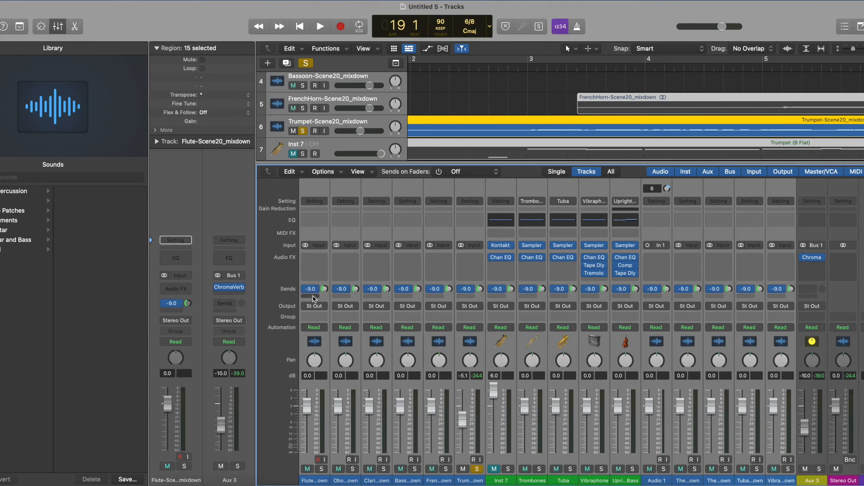
- Select the five software instrument channels, from Inst 7 through the upright bass, in the mixer
{"action": "left_click", "coordinate": [374, 237]}
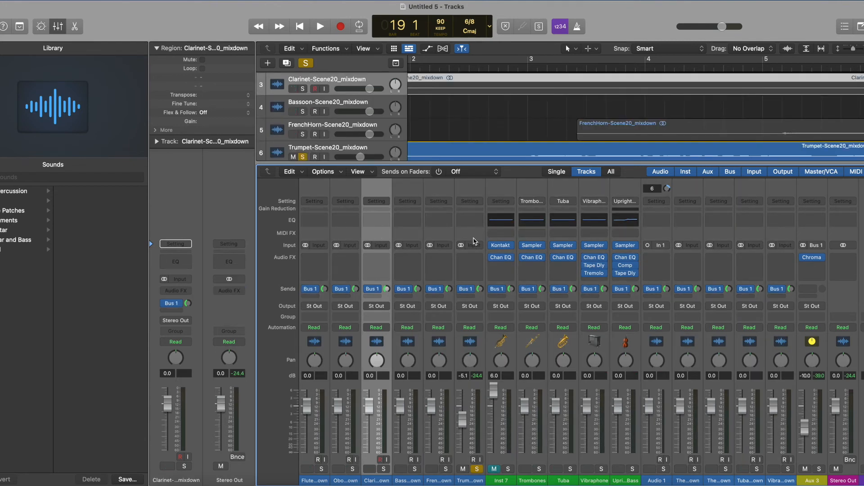
{"action": "left_click", "coordinate": [473, 241]}
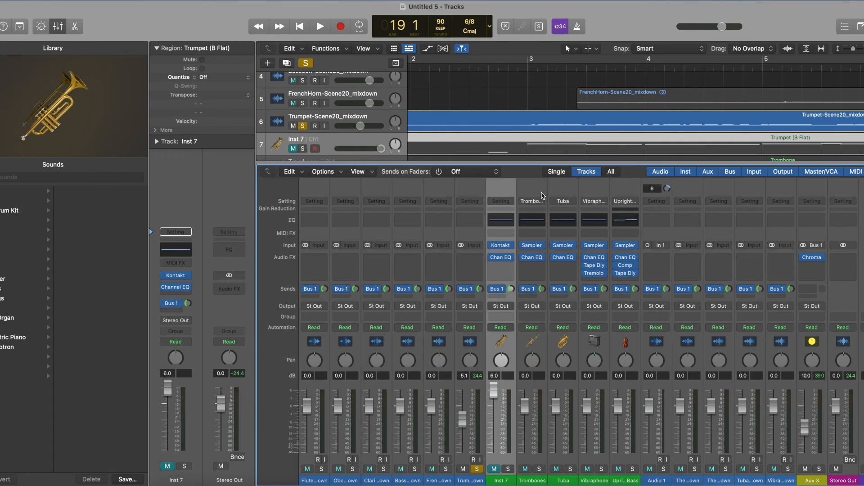
{"action": "left_click_drag", "start_coordinate": [623, 194], "coordinate": [545, 268]}
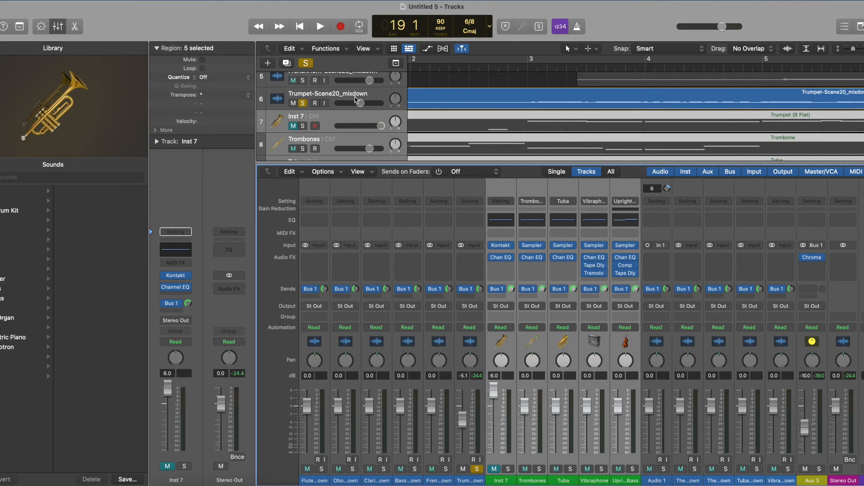
- Hide the mixer and solo the flute, oboe, clarinet, bassoon and French horn recordings together with the already soloed trumpet
{"action": "left_click", "coordinate": [66, 30]}
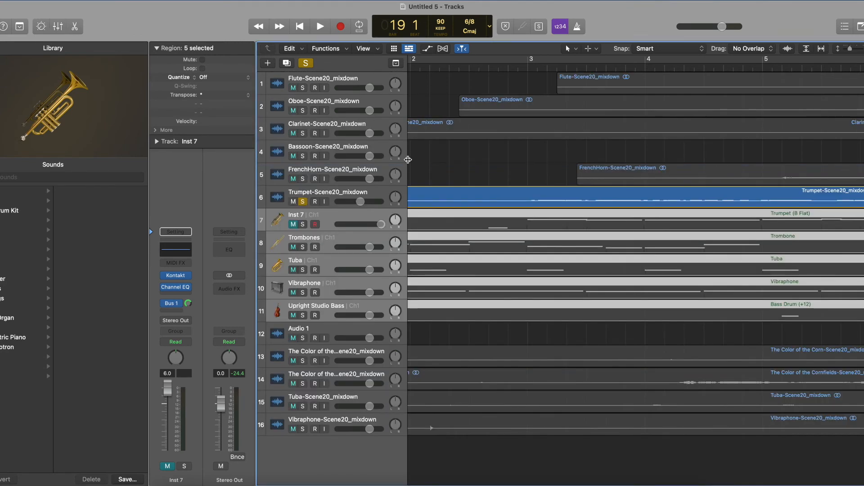
{"action": "scroll", "coordinate": [466, 197], "scroll_direction": "left", "scroll_amount": 2}
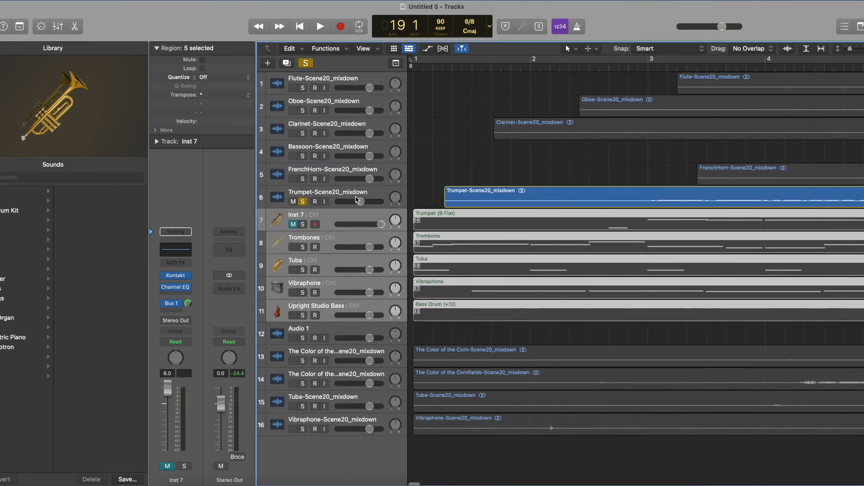
{"action": "left_click", "coordinate": [304, 88]}
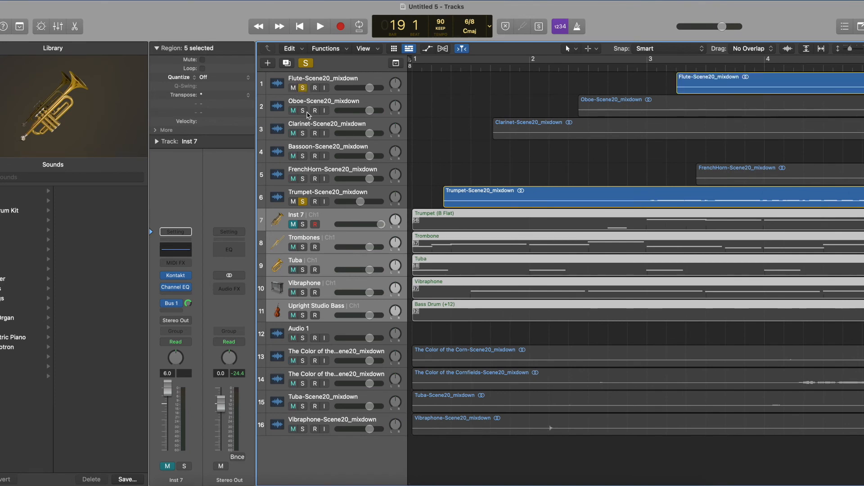
{"action": "left_click", "coordinate": [303, 110]}
{"action": "left_click", "coordinate": [302, 133]}
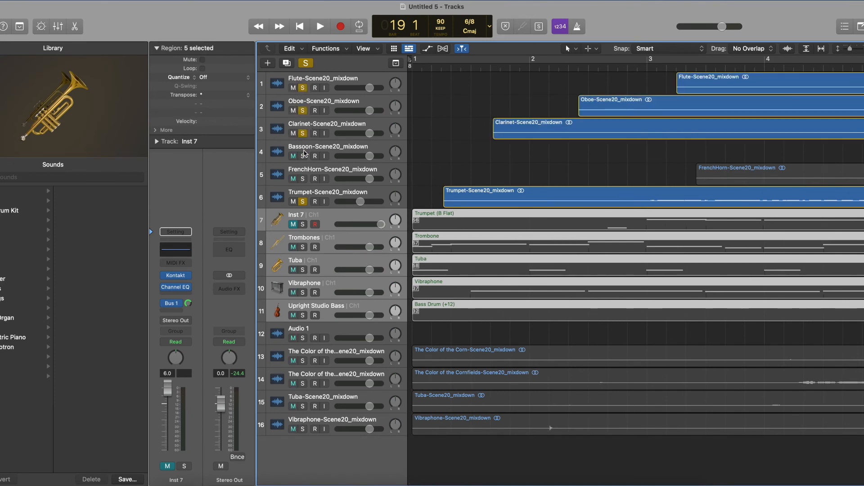
{"action": "left_click", "coordinate": [303, 179]}
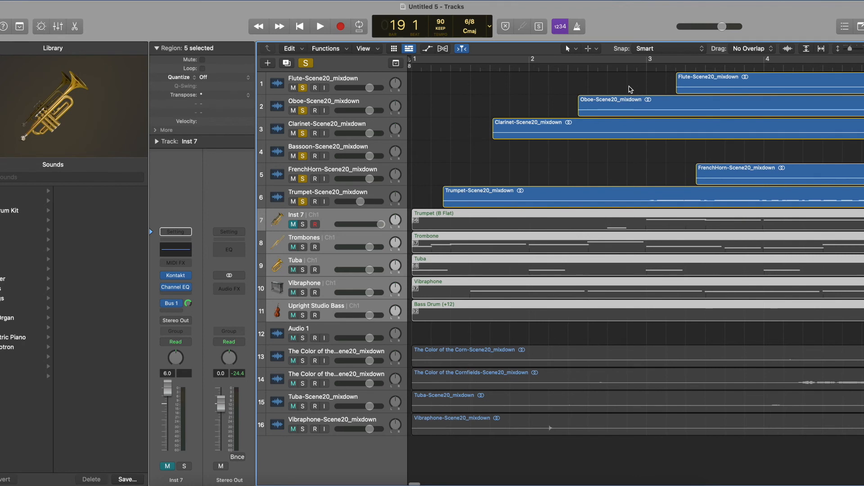
- Play the soloed recordings from bar 3 to bar 19 to check the blend with the reverb, and stop playback
{"action": "scroll", "coordinate": [555, 66], "scroll_direction": "right", "scroll_amount": 5}
{"action": "left_click", "coordinate": [566, 67]}
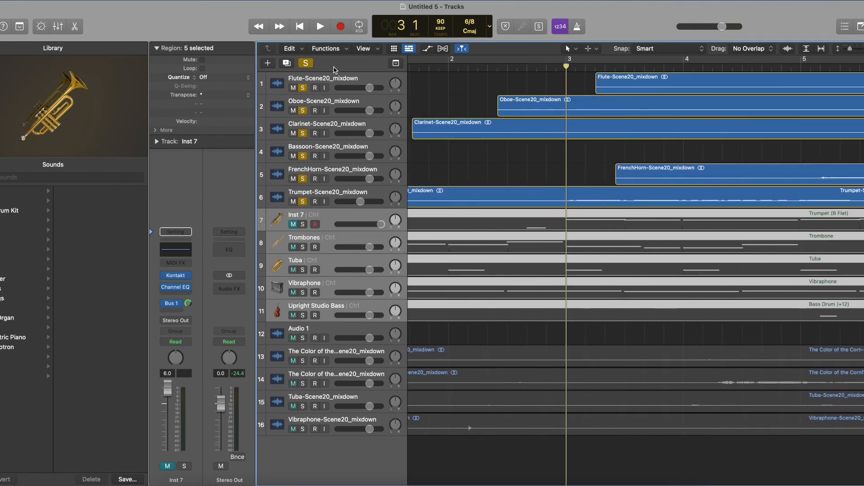
{"action": "left_click", "coordinate": [317, 27]}
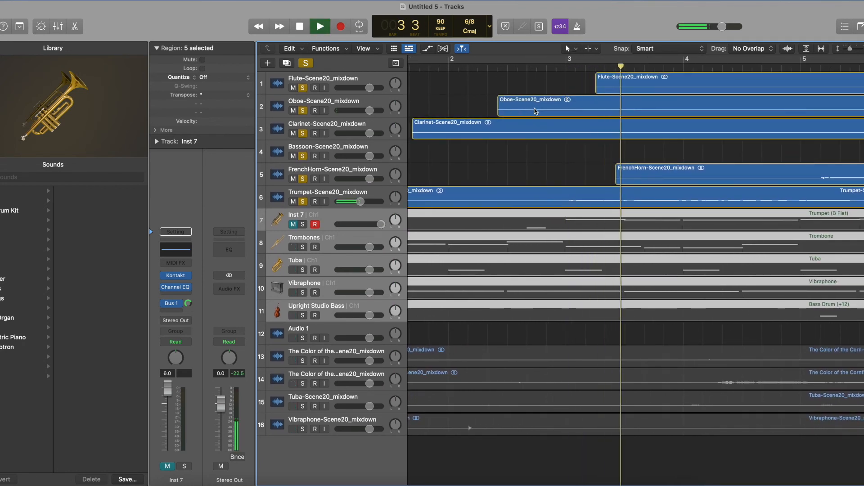
{"action": "scroll", "coordinate": [565, 116], "scroll_direction": "right", "scroll_amount": 10}
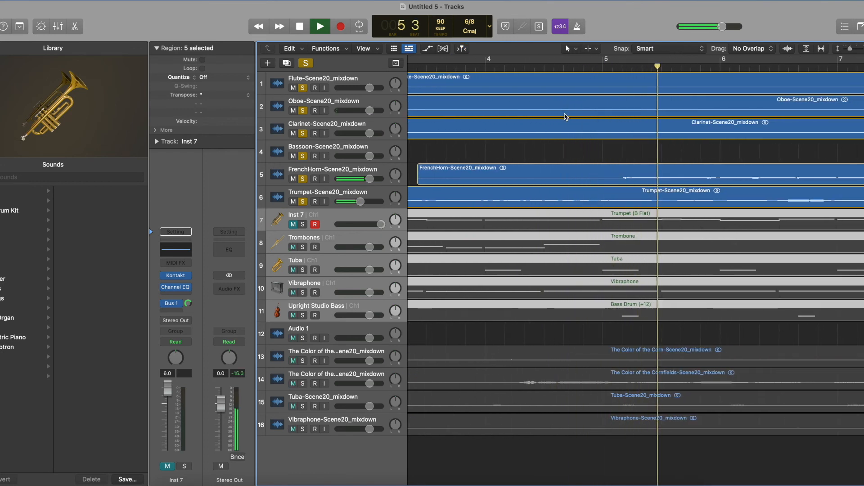
{"action": "scroll", "coordinate": [583, 120], "scroll_direction": "right", "scroll_amount": 5}
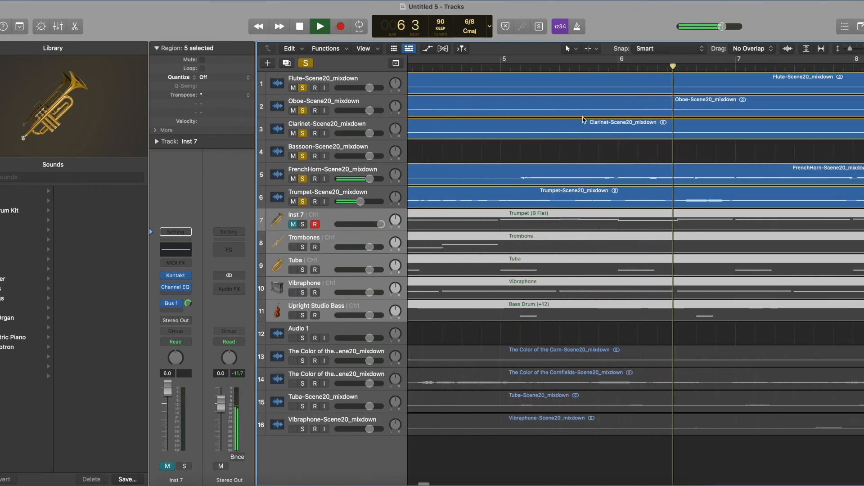
{"action": "scroll", "coordinate": [583, 121], "scroll_direction": "right", "scroll_amount": 8}
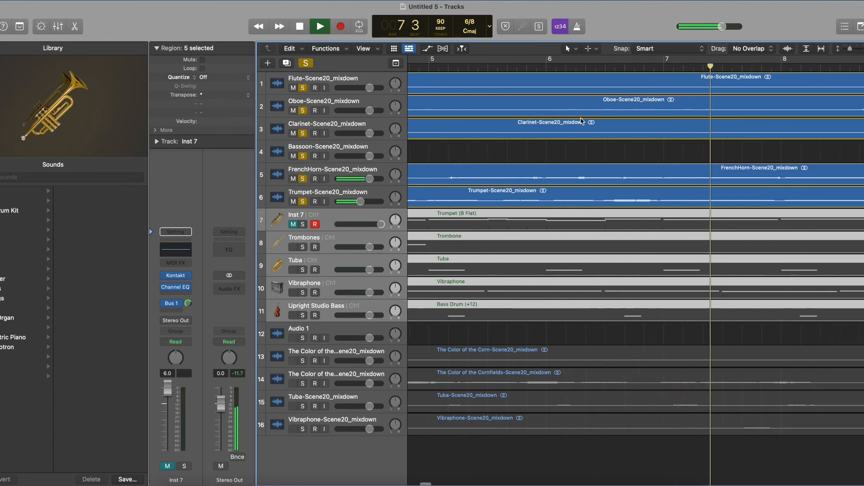
{"action": "scroll", "coordinate": [585, 123], "scroll_direction": "right", "scroll_amount": 8}
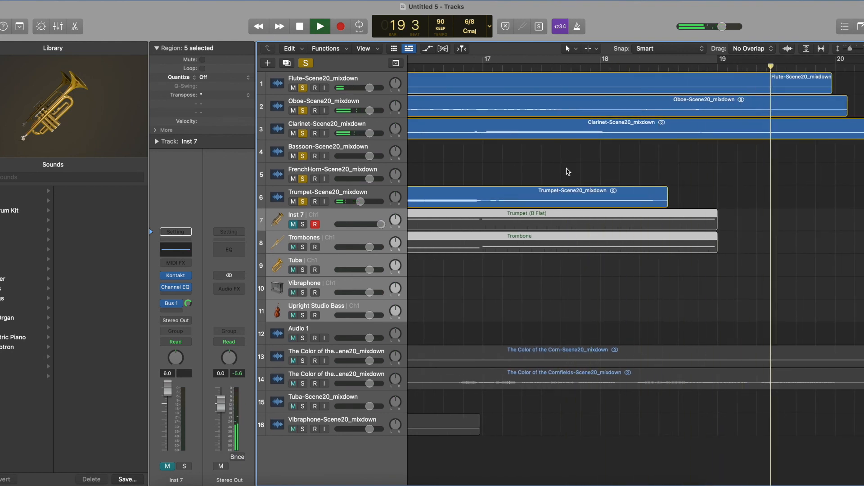
{"action": "key", "text": "space"}
- Lower the Bassoon-Scene20_mixdown track's volume to -1.0 dB and show the mixer again
{"action": "scroll", "coordinate": [553, 167], "scroll_direction": "left", "scroll_amount": 15}
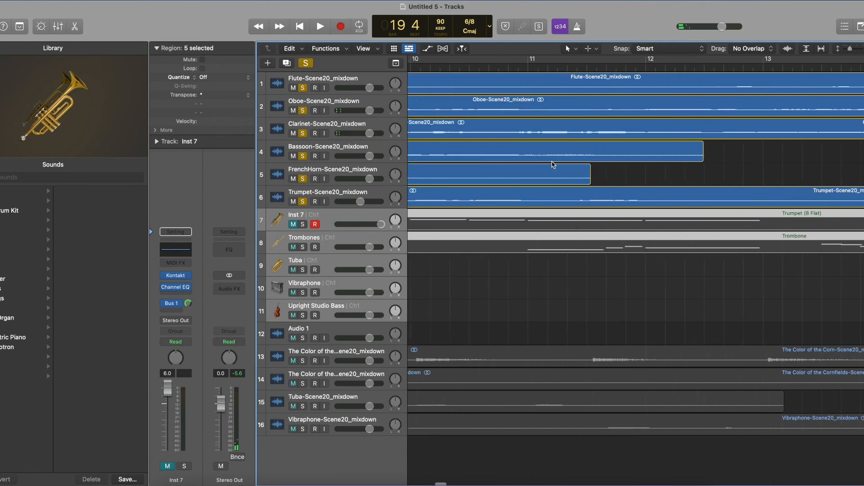
{"action": "left_click", "coordinate": [380, 151]}
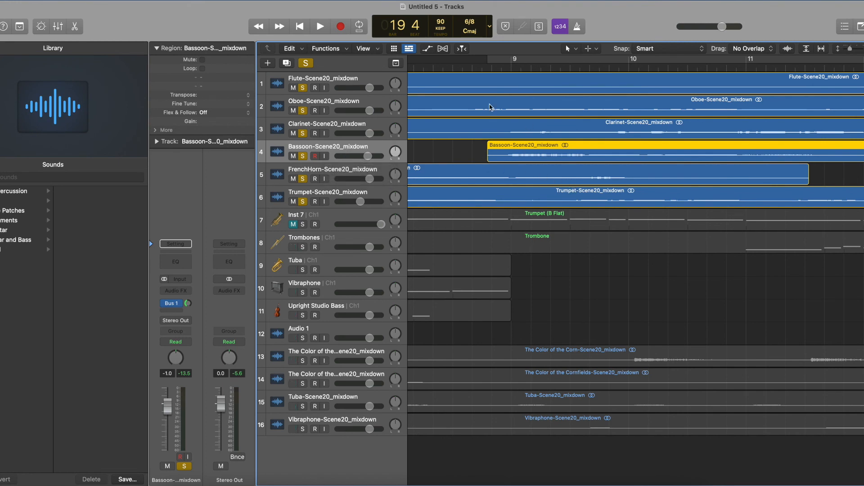
{"action": "left_click", "coordinate": [58, 26]}
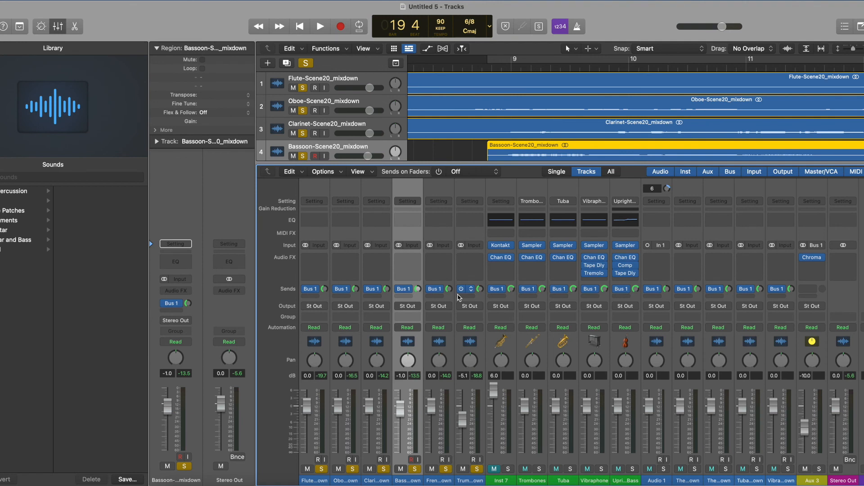